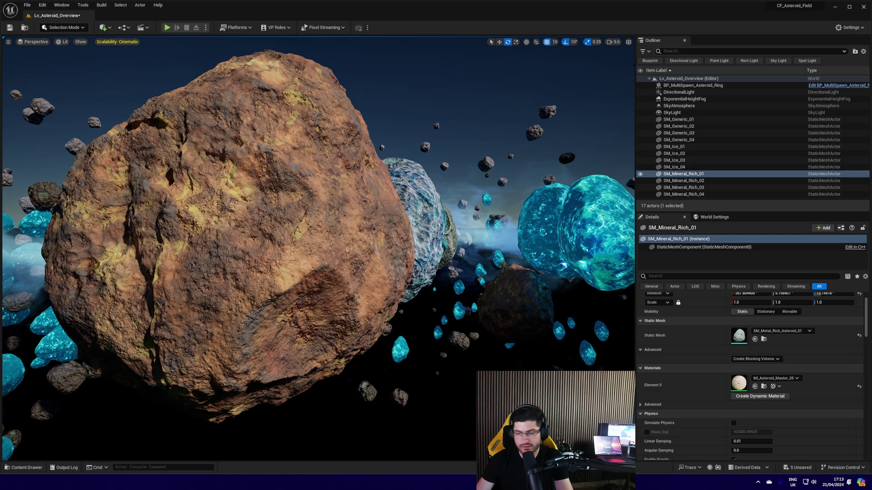
# Step: Examine the selected mineral-rich asteroid in the level from closer up and farther away
pyautogui.moveTo(471, 267); pyautogui.dragTo(509, 318, button='right')
pyautogui.press('d')
pyautogui.scroll(3, 471, 266)
pyautogui.press('e')
pyautogui.press('s')
pyautogui.press('e')
pyautogui.press('d')
pyautogui.moveTo(520, 276); pyautogui.dragTo(543, 281, button='right')
pyautogui.scroll(1, 521, 276)
pyautogui.press('q')
pyautogui.press('w')
pyautogui.press('s')
# Step: Show the selection outline again and open the asteroid's MI_Asteroid_Master_05 material instance, placing its window so the asteroid stays in view
pyautogui.press('g')
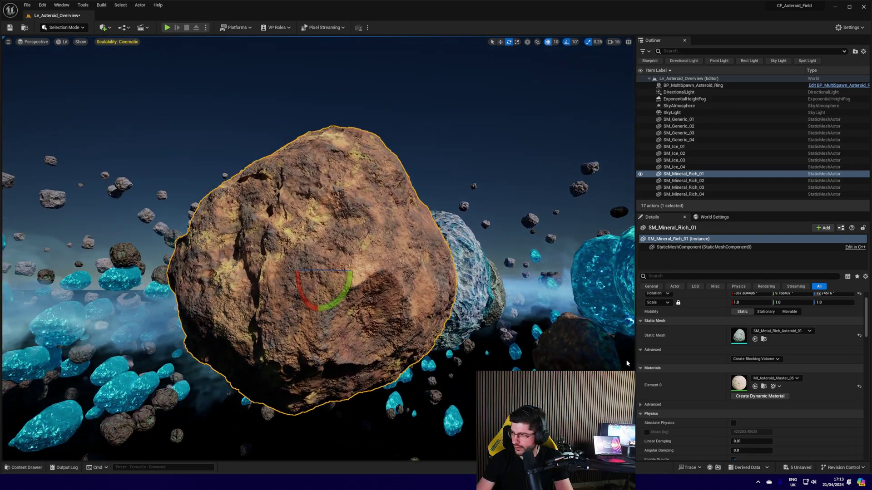
pyautogui.doubleClick(739, 383)
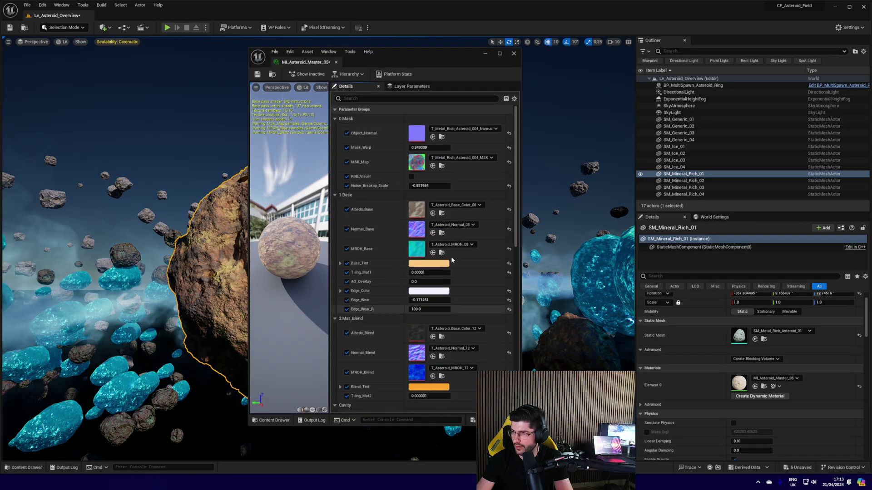
pyautogui.moveTo(404, 57); pyautogui.dragTo(622, 70)
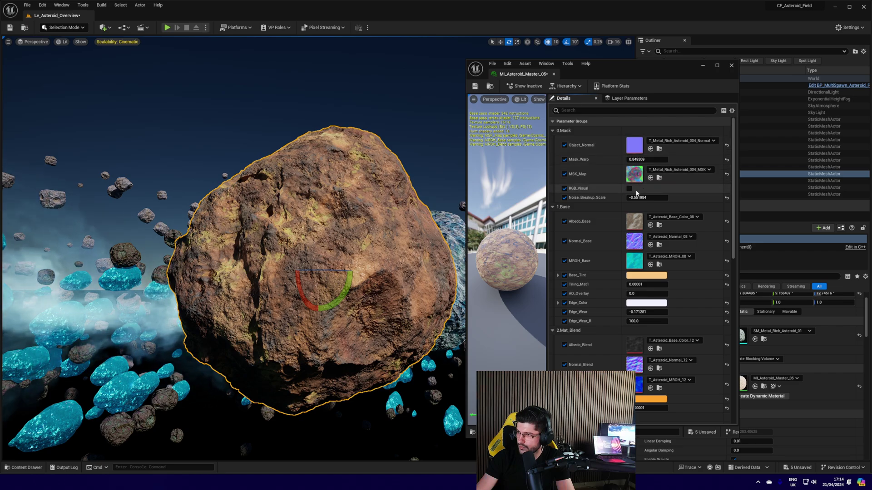
# Step: Inspect the asteroid's surface up close from several sides, checking how its base, blend and cavity materials are distributed
pyautogui.moveTo(314, 185); pyautogui.dragTo(271, 190, button='right')
pyautogui.keyDown('alt'); pyautogui.moveTo(271, 190); pyautogui.dragTo(254, 192); pyautogui.keyUp('alt')
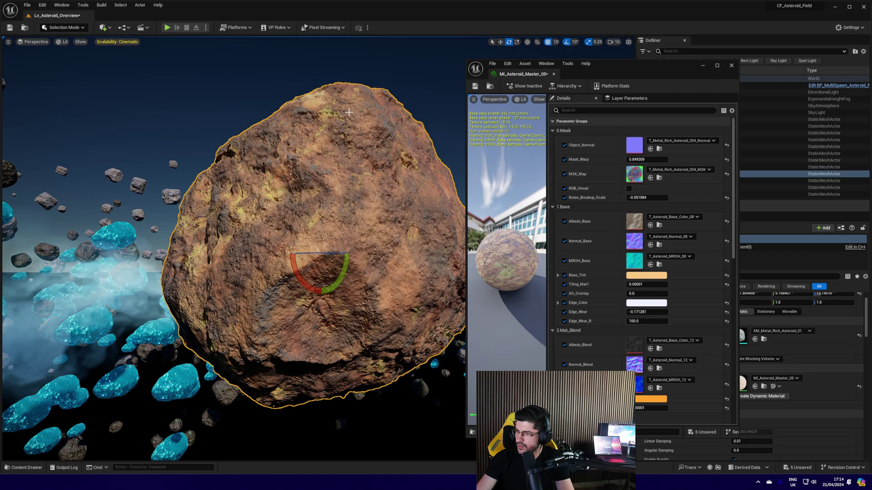
pyautogui.moveTo(346, 168); pyautogui.dragTo(347, 208, button='right')
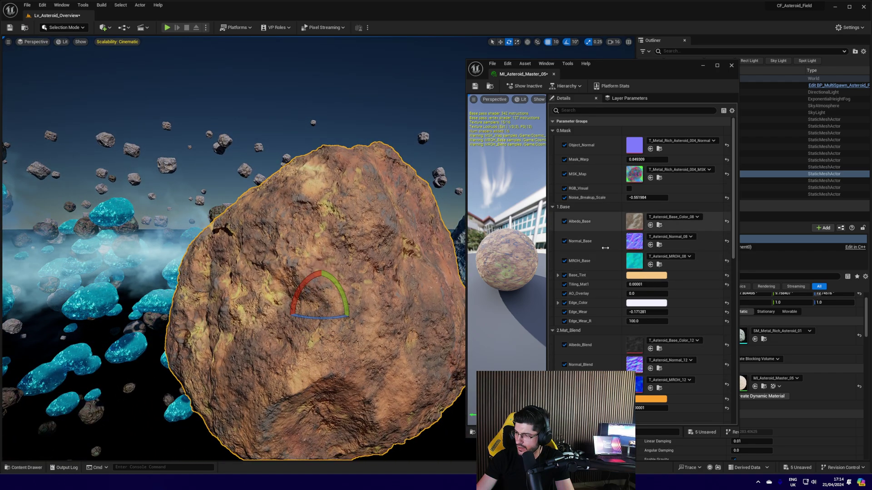
pyautogui.keyDown('alt'); pyautogui.moveTo(351, 242); pyautogui.dragTo(363, 237); pyautogui.keyUp('alt')
pyautogui.press('w')
pyautogui.moveTo(318, 248)
pyautogui.mouseDown(button='right')
pyautogui.moveTo(318, 182)
pyautogui.moveTo(318, 241)
pyautogui.mouseUp(button='right')
pyautogui.scroll(-1, 314, 231)
pyautogui.press('a')
pyautogui.moveTo(172, 237); pyautogui.dragTo(209, 209, button='right')
pyautogui.press('a')
pyautogui.keyDown('alt'); pyautogui.moveTo(154, 259); pyautogui.dragTo(148, 266); pyautogui.keyUp('alt')
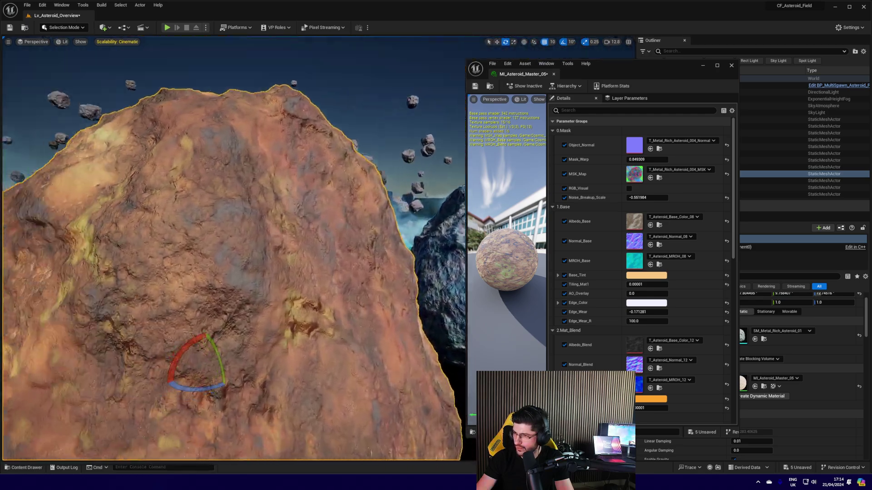
pyautogui.moveTo(148, 266)
pyautogui.mouseDown(button='right')
pyautogui.moveTo(181, 245)
pyautogui.moveTo(150, 245)
pyautogui.moveTo(154, 272)
pyautogui.mouseUp(button='right')
pyautogui.keyDown('alt'); pyautogui.moveTo(130, 284); pyautogui.dragTo(112, 302); pyautogui.keyUp('alt')
pyautogui.moveTo(246, 254); pyautogui.dragTo(225, 242, button='right')
pyautogui.keyDown('alt'); pyautogui.moveTo(296, 260); pyautogui.dragTo(296, 261); pyautogui.keyUp('alt')
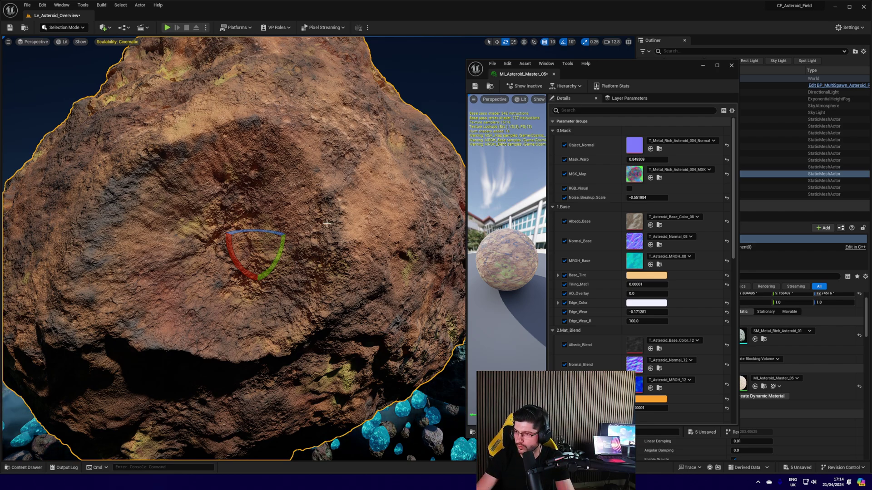
pyautogui.moveTo(289, 176); pyautogui.dragTo(272, 159, button='right')
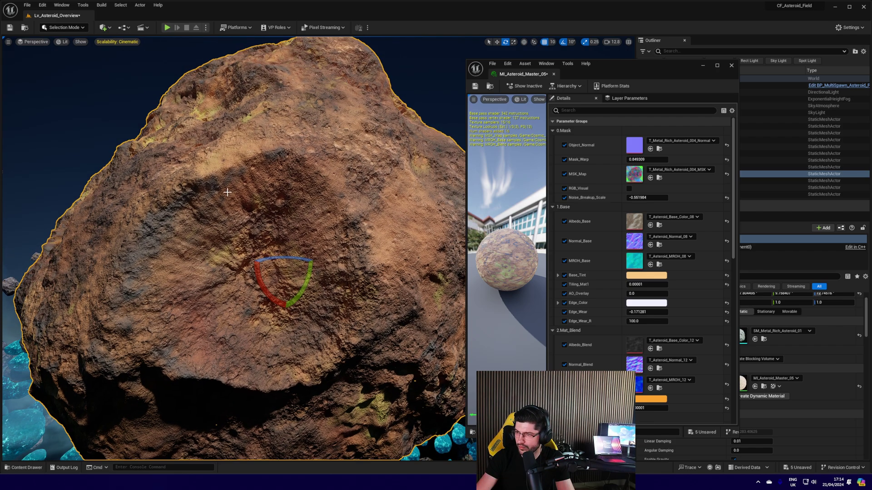
pyautogui.keyDown('alt'); pyautogui.moveTo(308, 236); pyautogui.dragTo(264, 176); pyautogui.keyUp('alt')
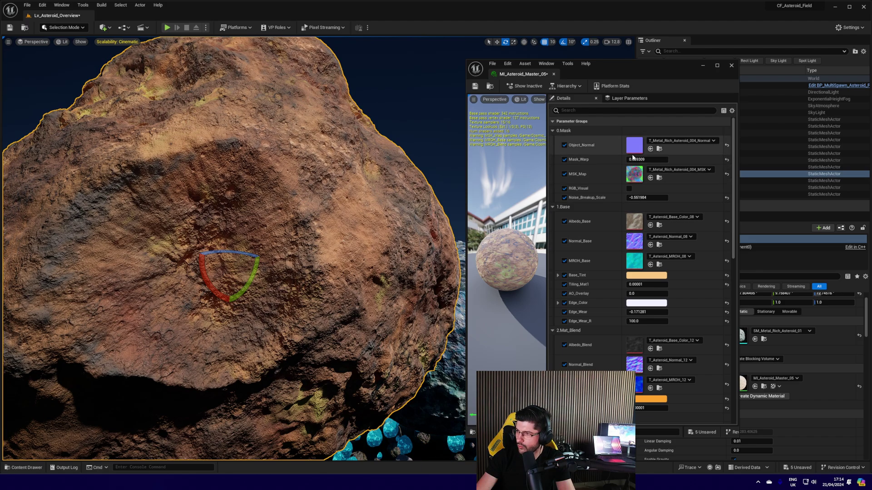
pyautogui.keyDown('alt'); pyautogui.moveTo(244, 170); pyautogui.dragTo(334, 183); pyautogui.keyUp('alt')
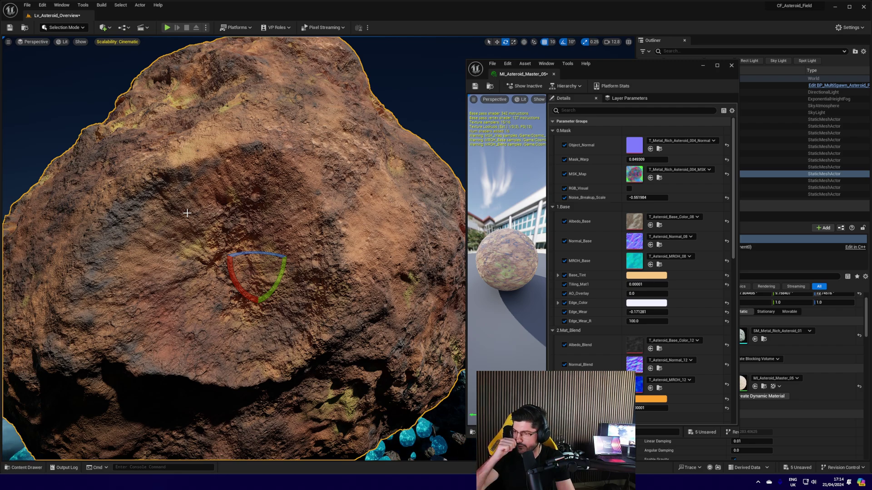
pyautogui.keyDown('alt'); pyautogui.moveTo(191, 212); pyautogui.dragTo(287, 159); pyautogui.keyUp('alt')
pyautogui.keyDown('alt'); pyautogui.moveTo(249, 178); pyautogui.dragTo(258, 81); pyautogui.keyUp('alt')
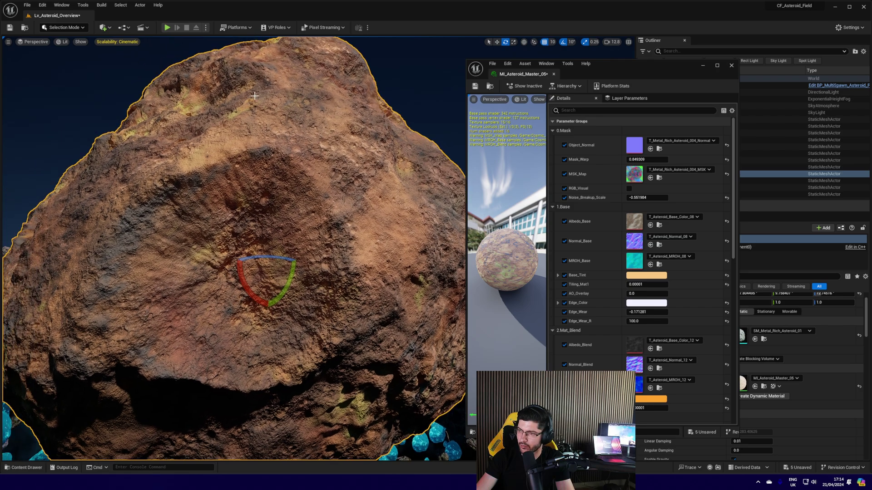
pyautogui.keyDown('alt'); pyautogui.moveTo(140, 229); pyautogui.dragTo(220, 198); pyautogui.keyUp('alt')
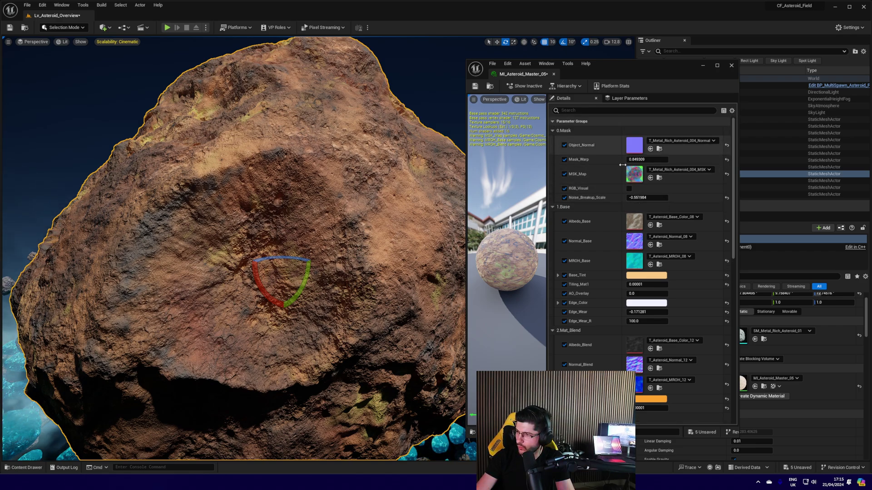
# Step: Turn on RGB_Visual to examine the mask colours on the asteroid, and turn it off again
pyautogui.click(629, 188)
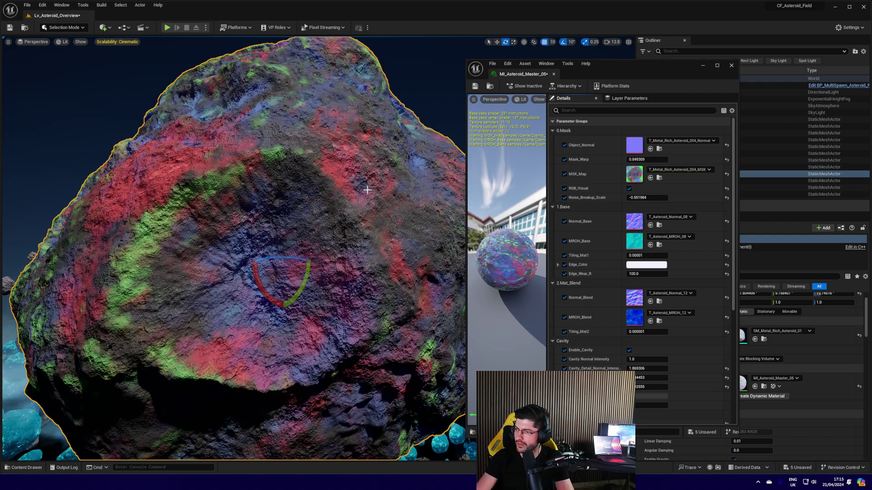
pyautogui.click(628, 189)
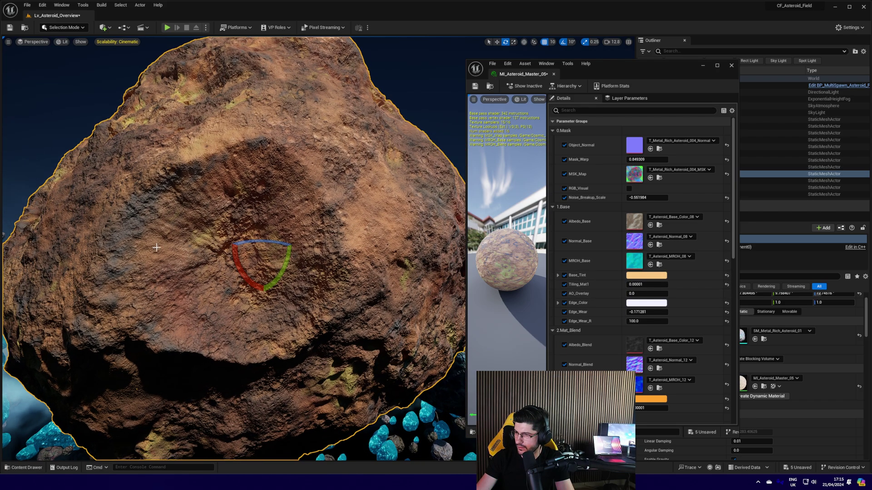
# Step: Try Tiling_Mat1 values of 0.000001, 0.0001 and 0.001 for the asteroid's base material
pyautogui.scroll(-1, 586, 272)
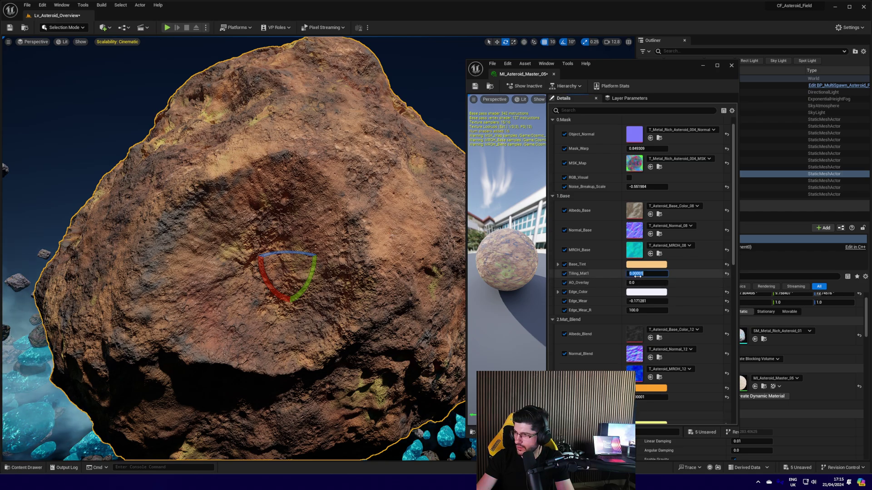
pyautogui.write('1')
pyautogui.press('Return')
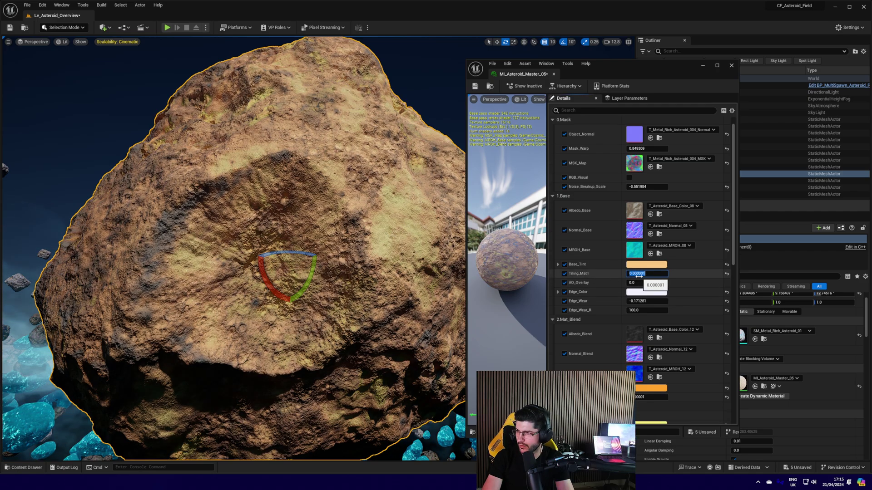
pyautogui.write('0.000')
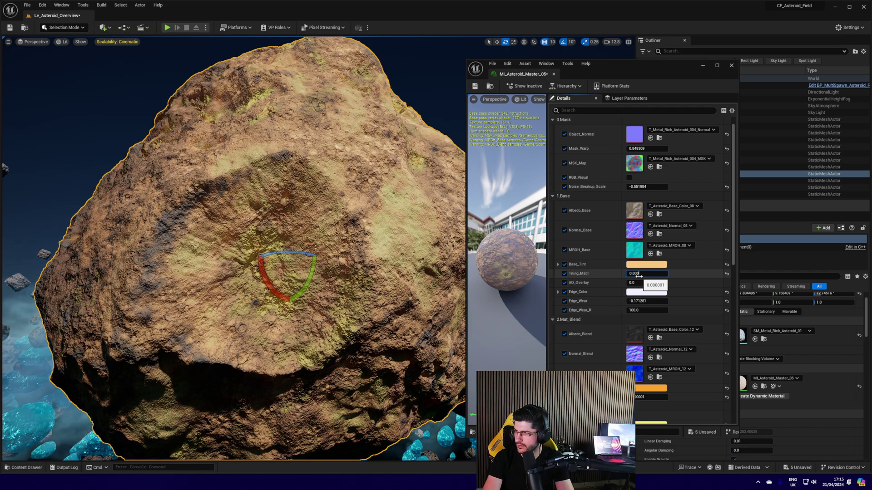
pyautogui.write('1')
pyautogui.press('Return')
pyautogui.write('0.000')
pyautogui.press('BackSpace')
pyautogui.write('1')
pyautogui.press('Return')
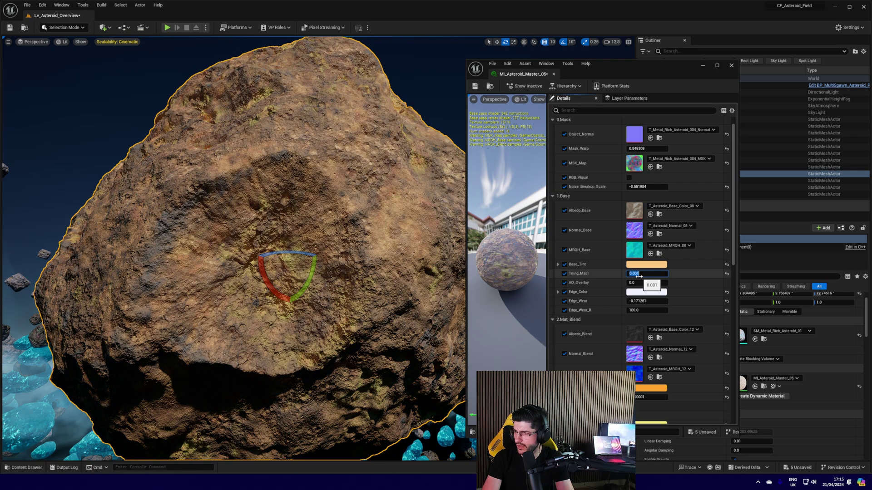
# Step: Set the base material's Tiling_Mat1 to 0.0001 and raise AO_Overlay to about 0.67
pyautogui.write('0.0001')
pyautogui.press('Return')
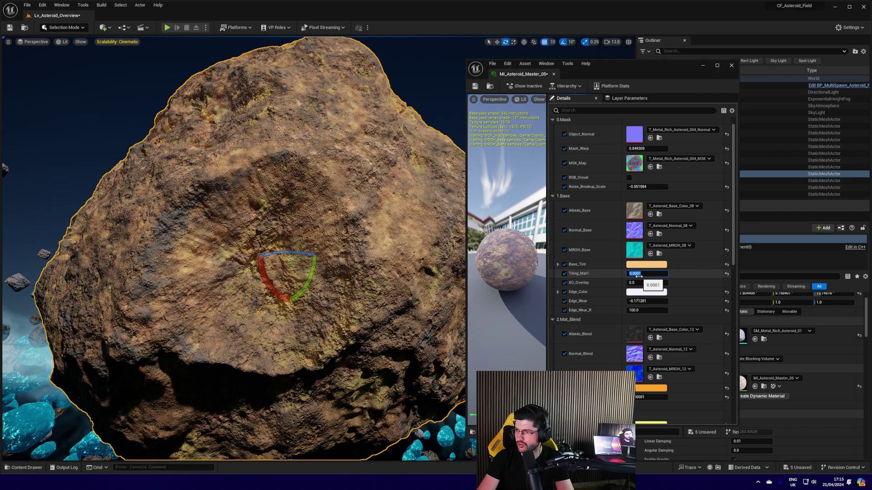
pyautogui.moveTo(636, 282)
pyautogui.mouseDown()
pyautogui.moveTo(699, 282)
pyautogui.moveTo(624, 282)
pyautogui.moveTo(642, 282)
pyautogui.mouseUp()
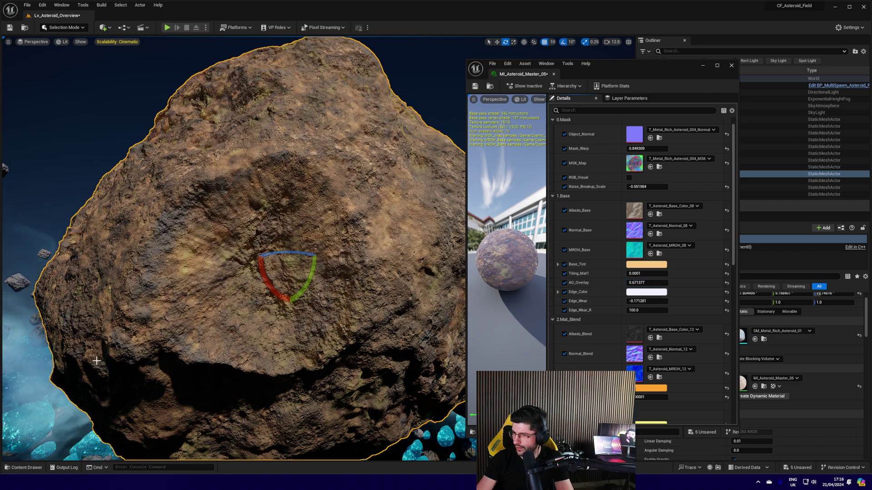
# Step: Try a pink Edge_Color on the base material and discard the colour change
pyautogui.click(641, 294)
pyautogui.moveTo(682, 350); pyautogui.dragTo(706, 354)
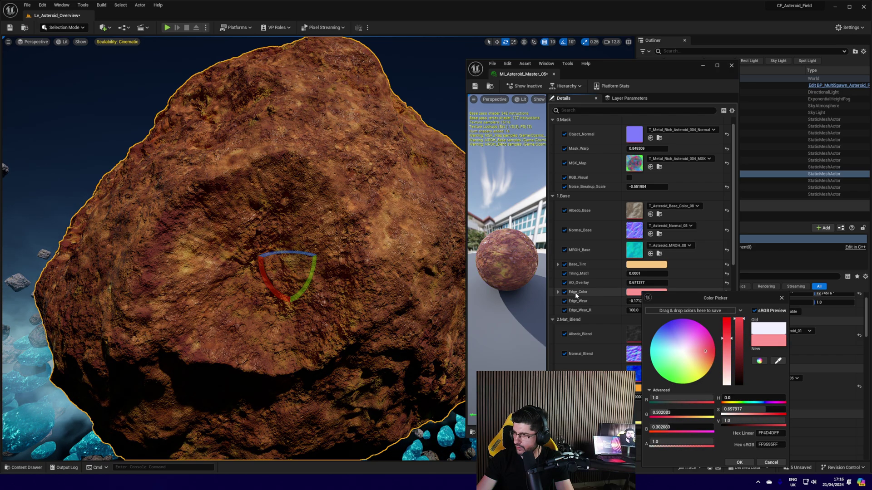
pyautogui.click(768, 463)
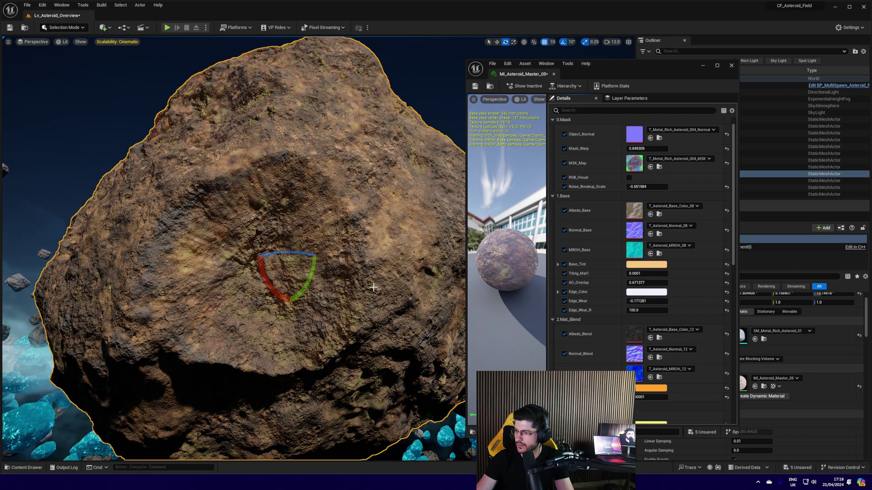
# Step: Adjust the base material's Edge_Wear to about -15.35
pyautogui.scroll(-3, 604, 353)
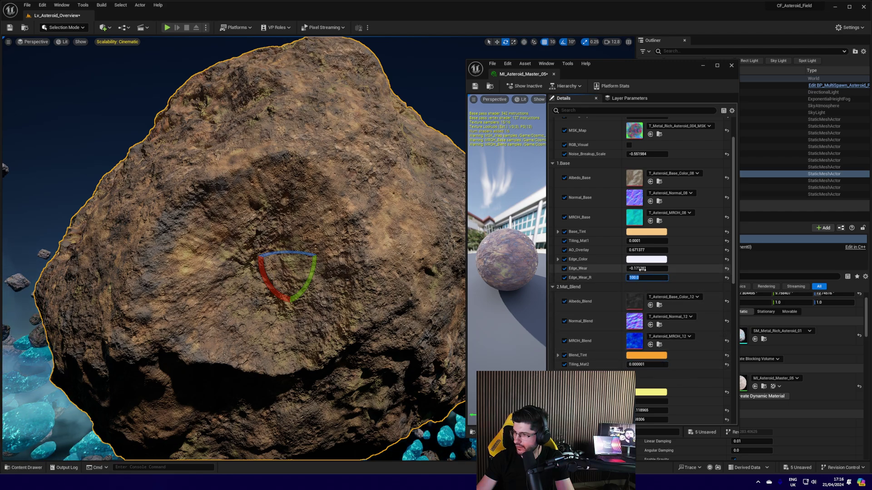
pyautogui.click(680, 264)
pyautogui.moveTo(647, 269); pyautogui.dragTo(658, 268)
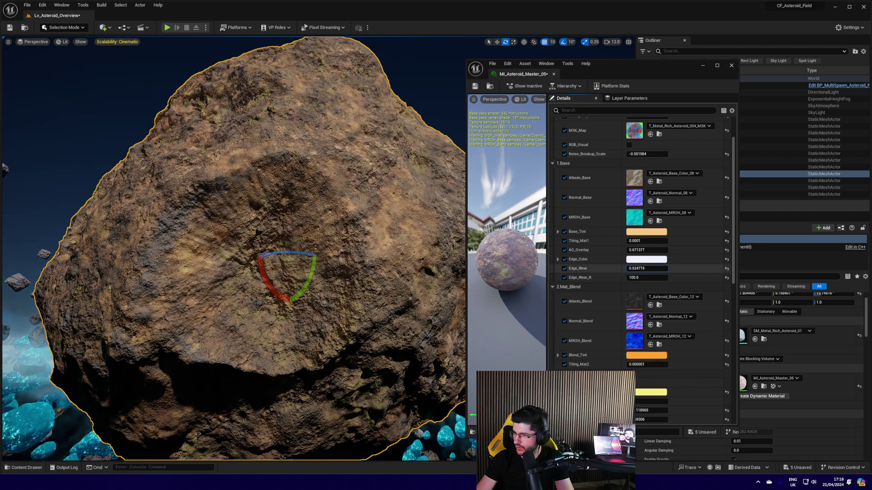
pyautogui.moveTo(646, 268)
pyautogui.mouseDown()
pyautogui.moveTo(667, 268)
pyautogui.moveTo(611, 268)
pyautogui.moveTo(647, 268)
pyautogui.mouseUp()
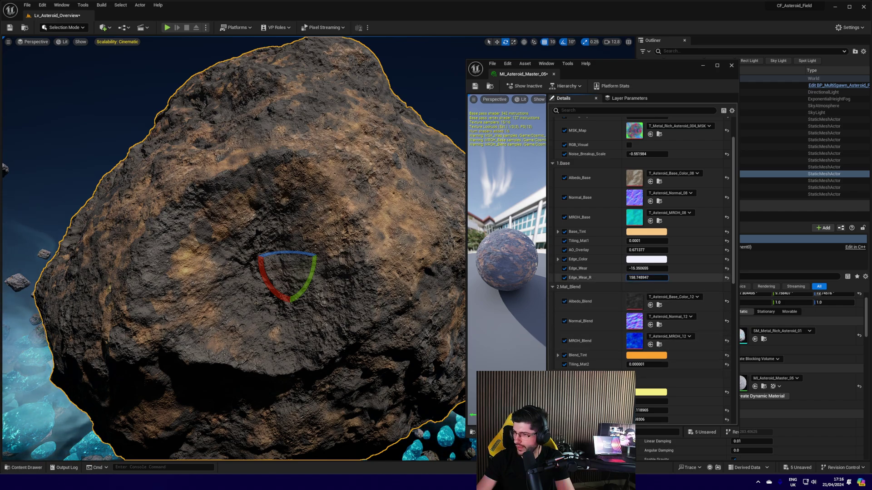
# Step: Try lowering Edge_Wear_R to about -1893 and undo that change
pyautogui.moveTo(647, 278); pyautogui.dragTo(663, 277)
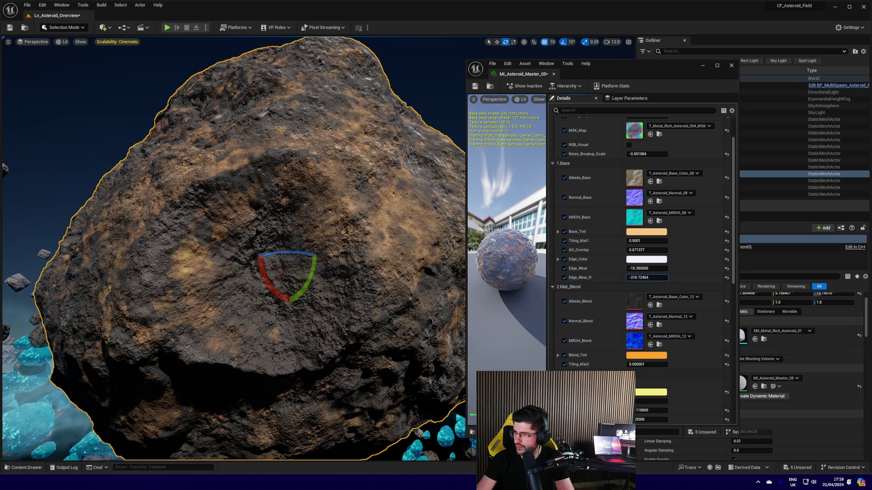
pyautogui.moveTo(198, 175)
pyautogui.mouseDown(button='right')
pyautogui.moveTo(341, 199)
pyautogui.moveTo(201, 172)
pyautogui.mouseUp(button='right')
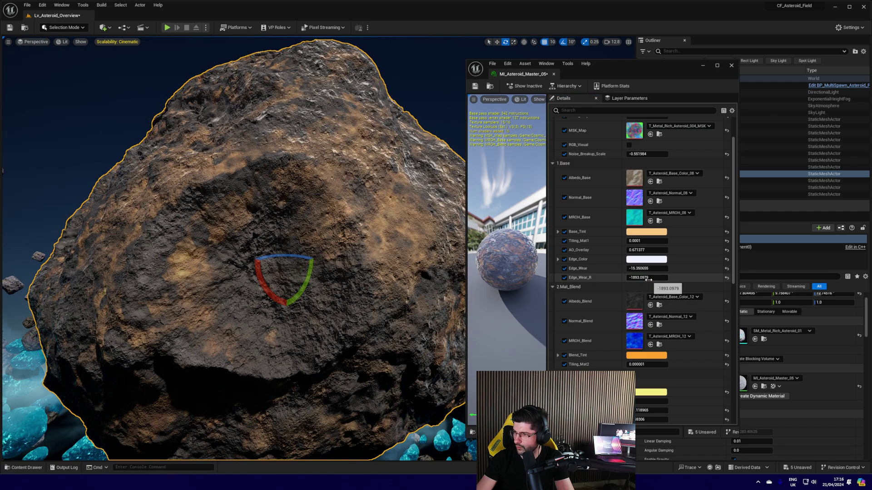
pyautogui.moveTo(400, 268)
pyautogui.mouseDown(button='right')
pyautogui.moveTo(413, 268)
pyautogui.moveTo(402, 264)
pyautogui.mouseUp(button='right')
pyautogui.hotkey('ctrl', 'z')
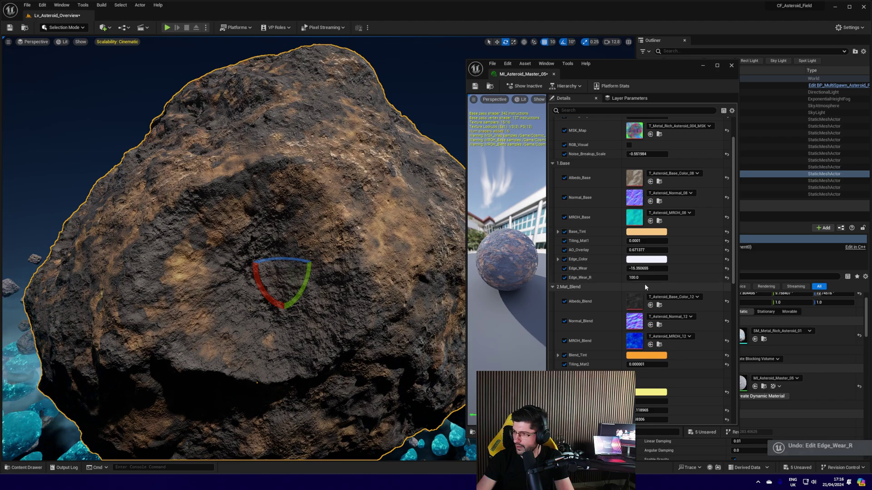
# Step: Replace the Albedo_Blend texture in the Mat_Blend group with T_Asteroid_Base_Color_13
pyautogui.rightClick(381, 250)
pyautogui.moveTo(241, 177); pyautogui.dragTo(266, 170, button='right')
pyautogui.moveTo(322, 284); pyautogui.dragTo(297, 284, button='right')
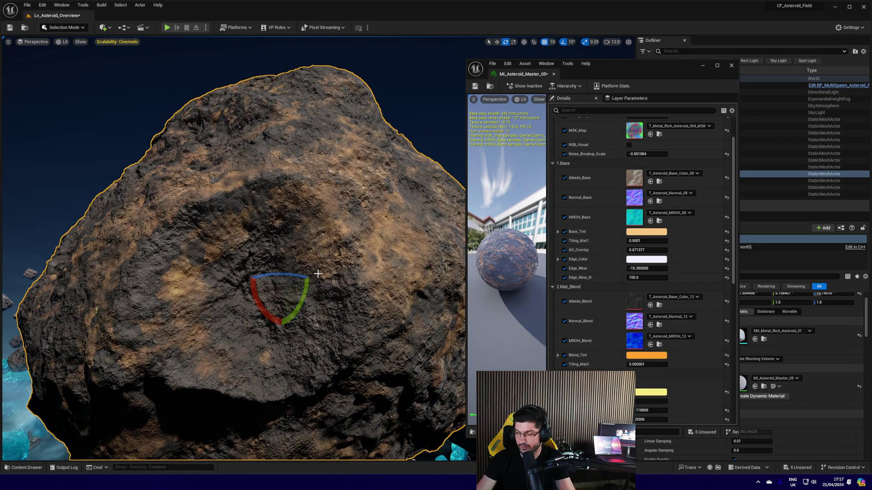
pyautogui.scroll(-2, 615, 329)
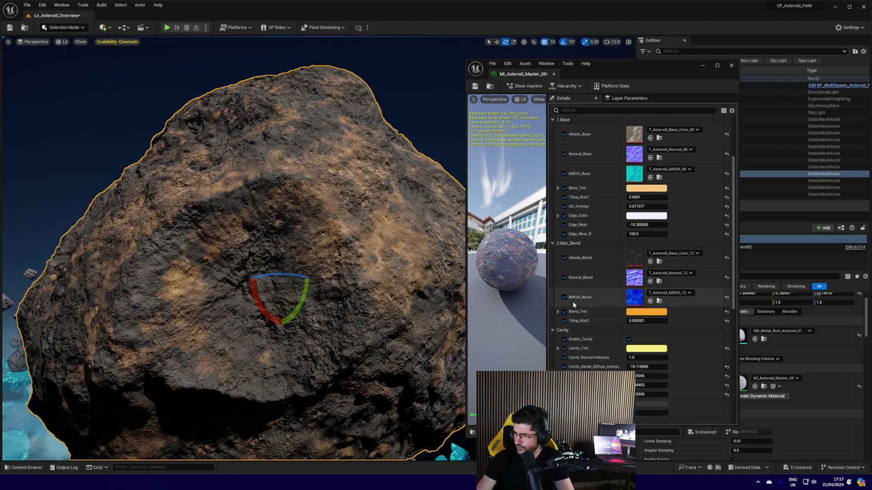
pyautogui.scroll(-1, 654, 272)
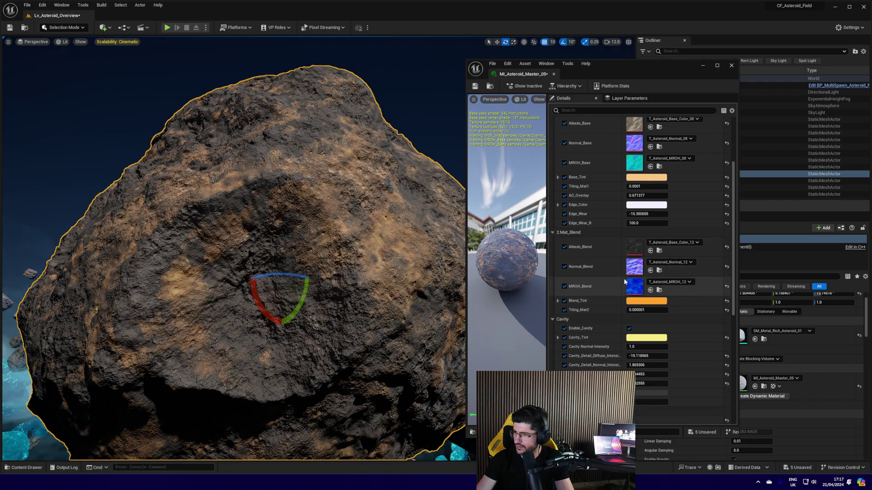
pyautogui.click(674, 243)
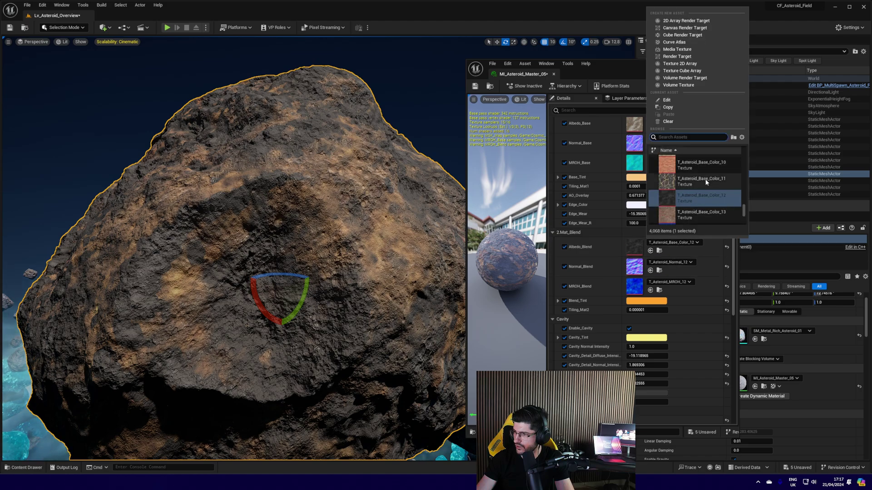
pyautogui.click(692, 215)
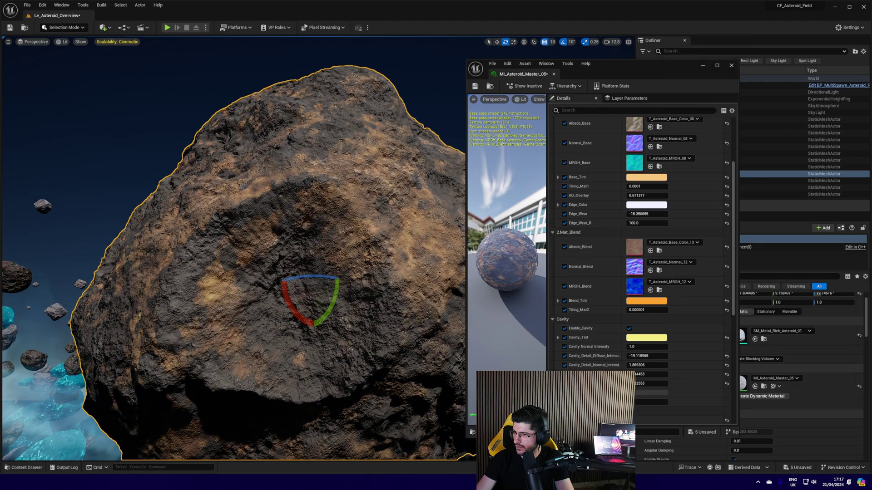
# Step: Replace the Normal_Blend texture with T_Asteroid_Normal_13 and the MROH_Blend texture with T_Asteroid_MROH_13
pyautogui.click(676, 262)
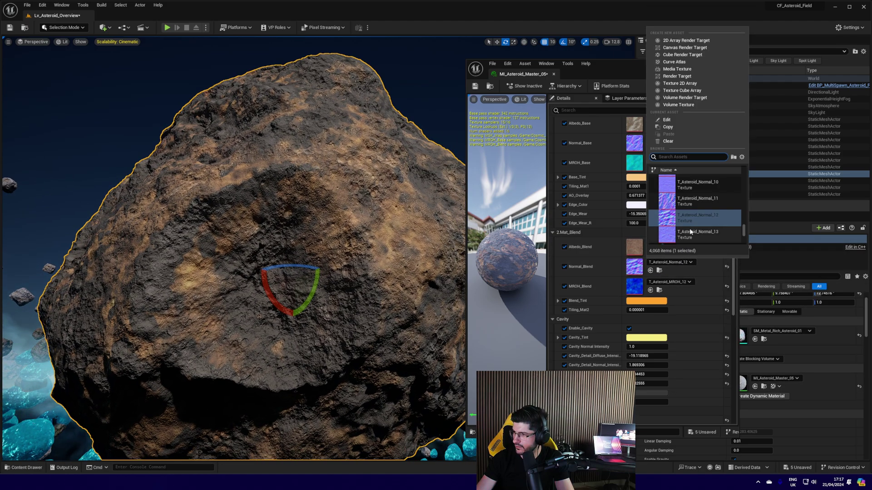
pyautogui.click(695, 234)
pyautogui.click(686, 282)
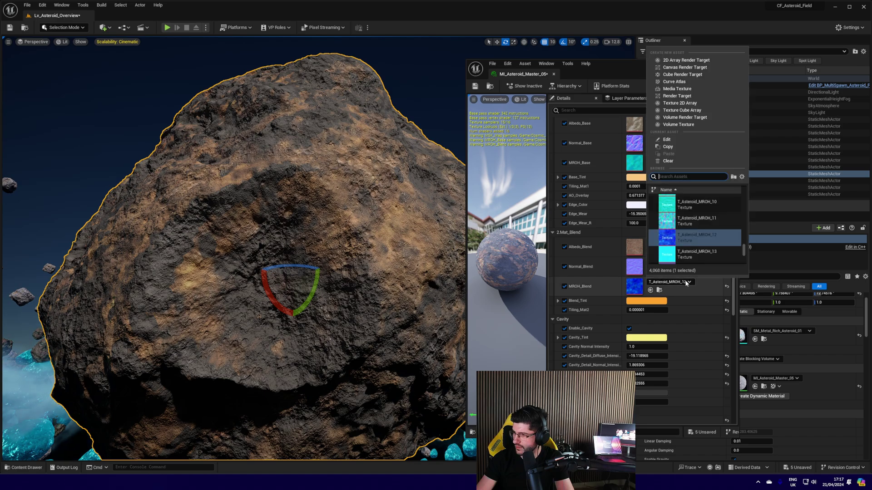
pyautogui.click(700, 256)
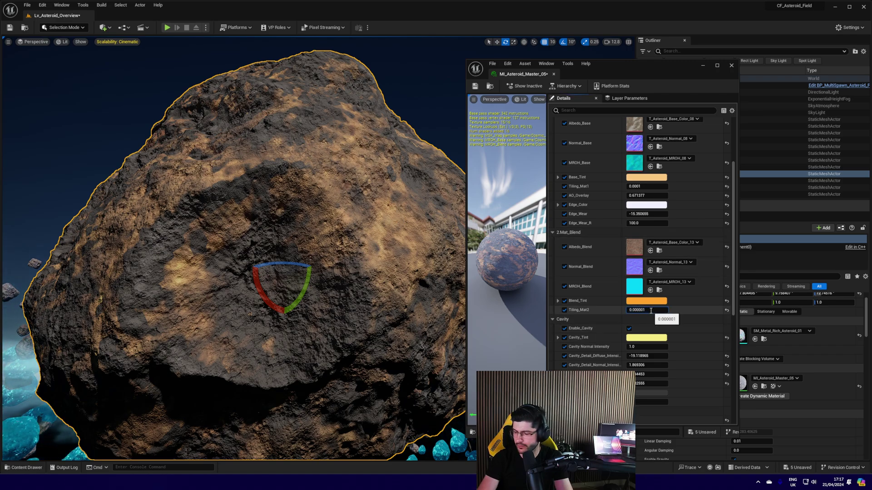
# Step: Try Tiling_Mat2 at 0.0001 and 0.00001 on the blend material, and return it to 0.000001
pyautogui.press('Return')
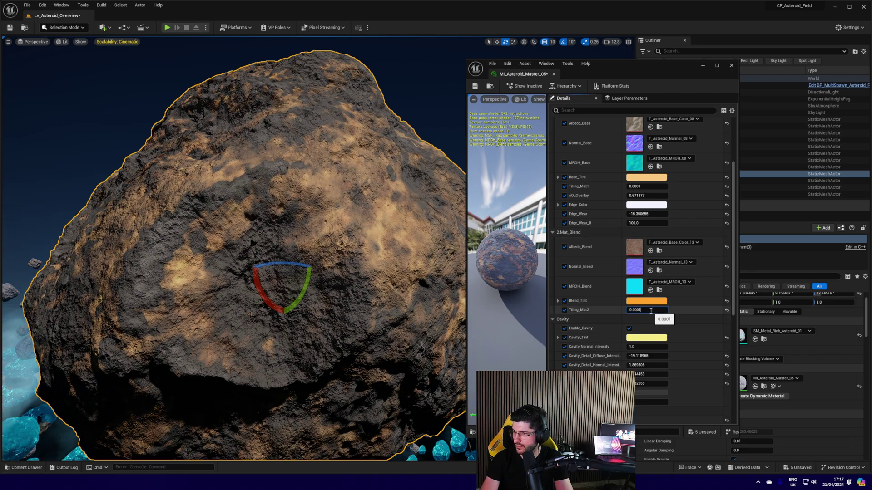
pyautogui.write('0.00001')
pyautogui.press('Return')
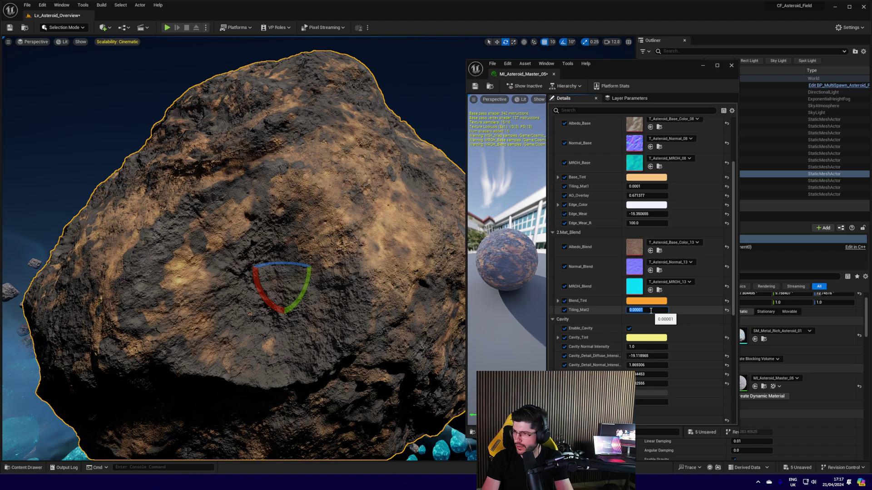
pyautogui.write('0.000001')
pyautogui.press('Return')
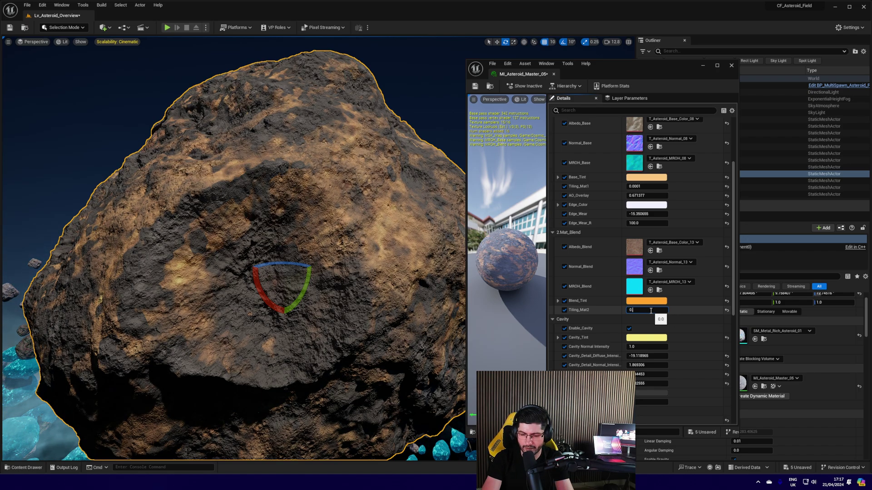
pyautogui.write('0.00001')
pyautogui.press('Return')
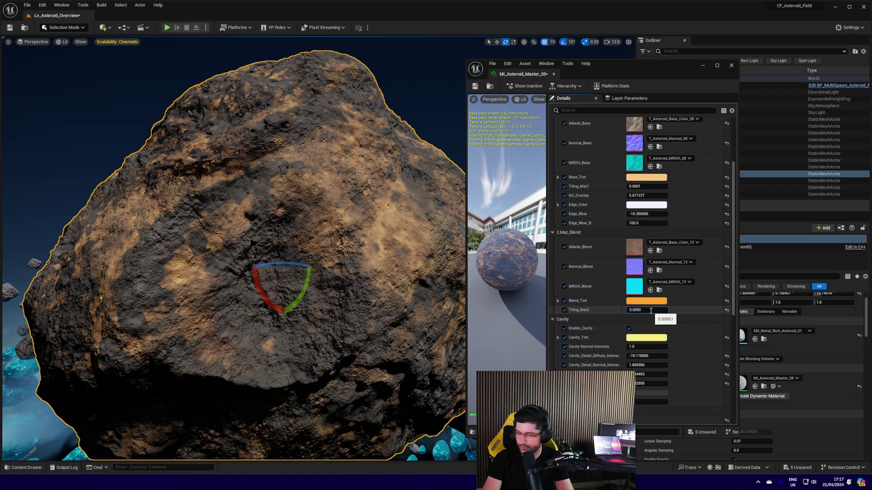
pyautogui.write('0.000001')
pyautogui.press('Return')
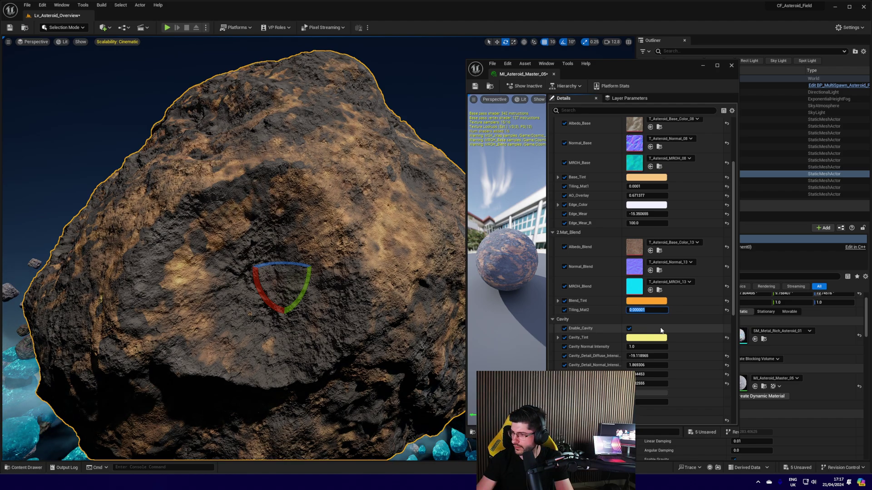
# Step: Switch Enable_Cavity off and on again, and try Cavity_Detail_Diffuse_Intensity at about -15560 and undo that change
pyautogui.scroll(-2, 667, 326)
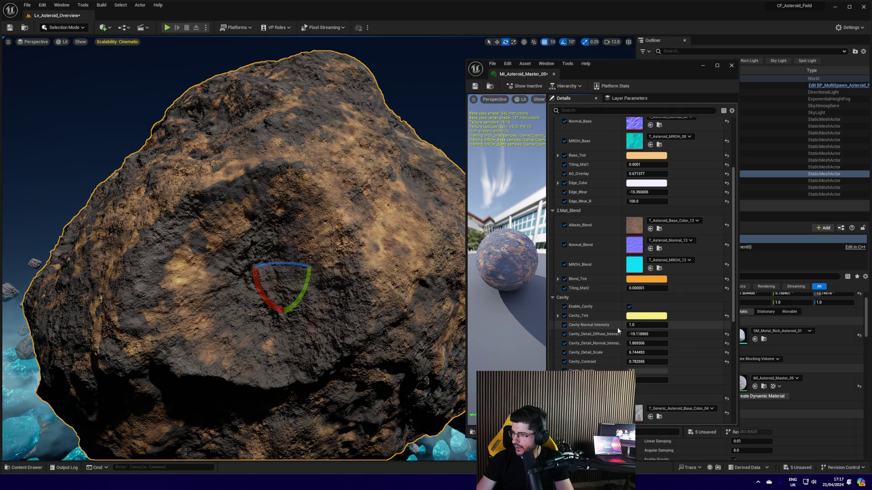
pyautogui.click(629, 307)
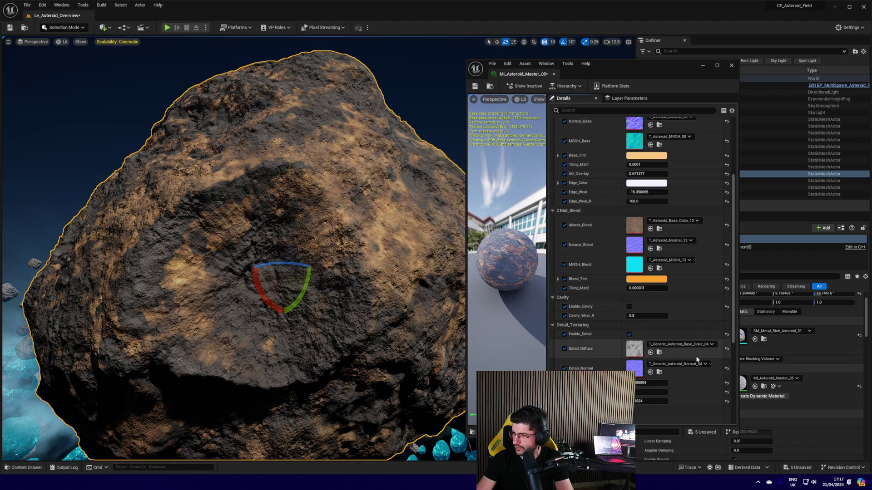
pyautogui.click(629, 306)
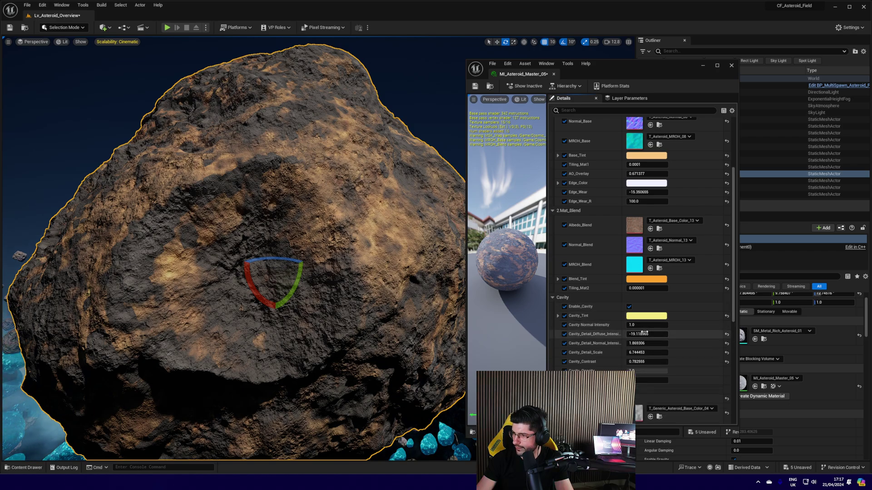
pyautogui.click(644, 334)
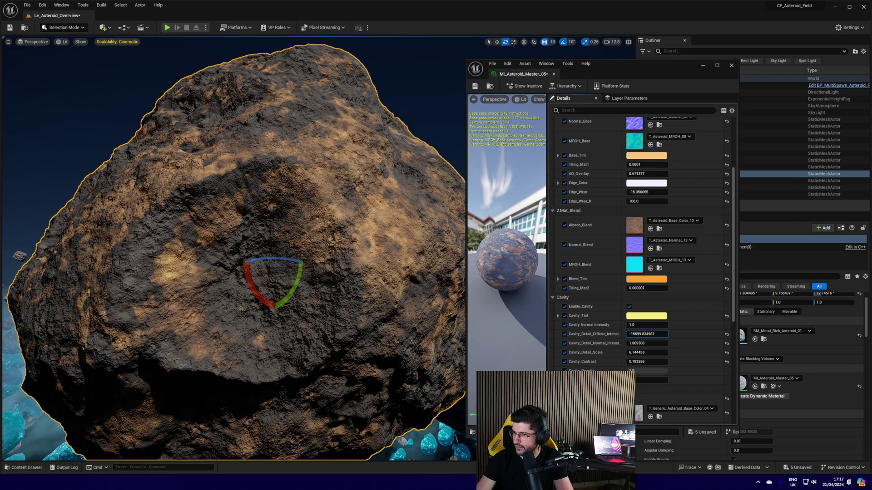
pyautogui.hotkey('ctrl', 'z')
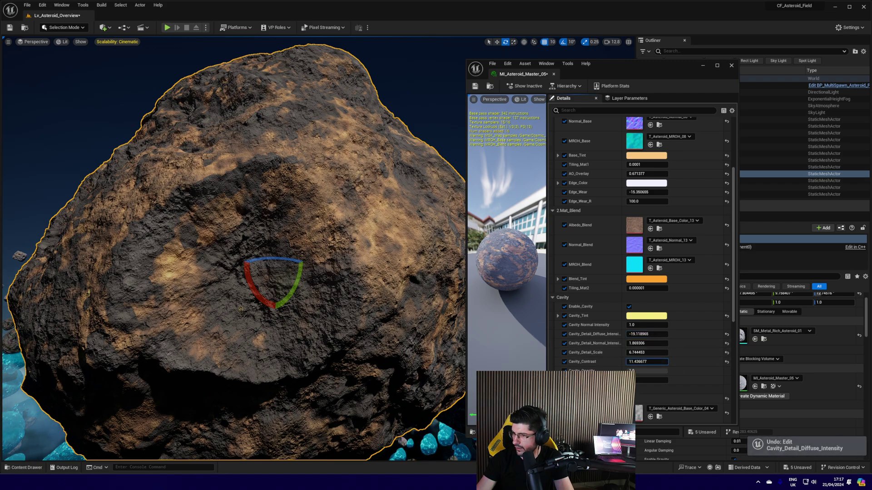
# Step: Raise Cavity_Contrast to about 32.97 and Cavity_Detail_Scale to about 16.12, undoing a trial change to the cavity detail normal intensity
pyautogui.moveTo(647, 352)
pyautogui.mouseDown()
pyautogui.moveTo(662, 353)
pyautogui.moveTo(636, 343)
pyautogui.mouseUp()
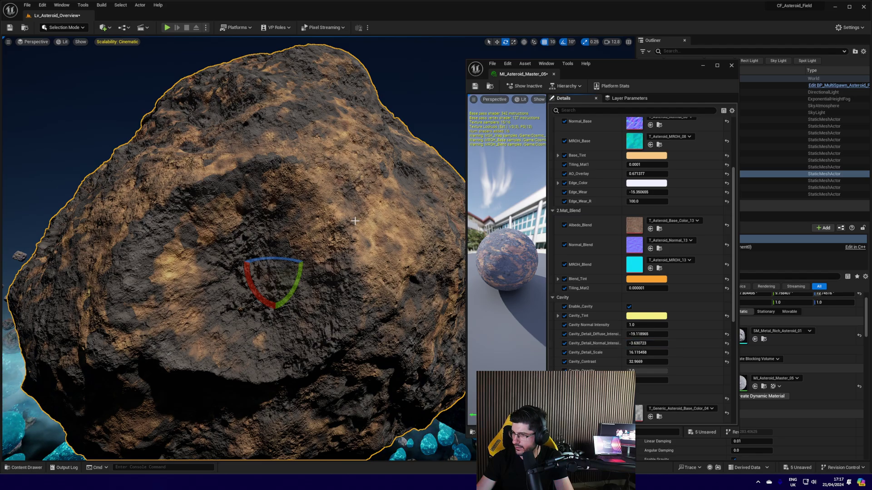
pyautogui.hotkey('ctrl', 'z')
# Step: Try a different Cavity_Wear_R value while checking the asteroid from another side, and undo that change
pyautogui.keyDown('alt'); pyautogui.moveTo(355, 221); pyautogui.dragTo(282, 275); pyautogui.keyUp('alt')
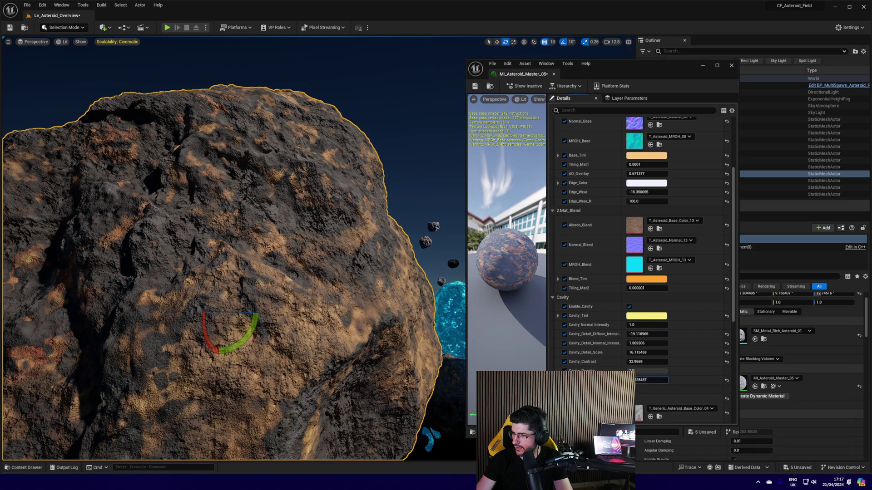
pyautogui.moveTo(398, 256); pyautogui.dragTo(373, 248, button='right')
pyautogui.scroll(-3, 398, 255)
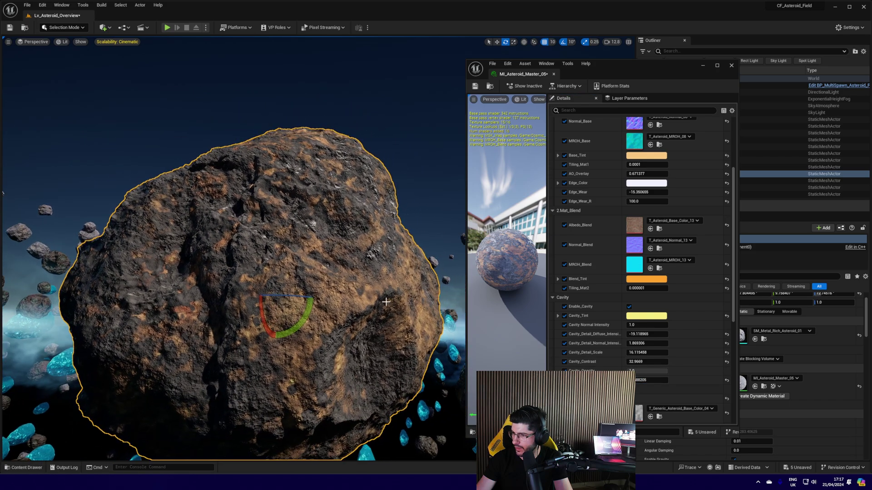
pyautogui.scroll(5, 397, 255)
pyautogui.hotkey('ctrl', 'z')
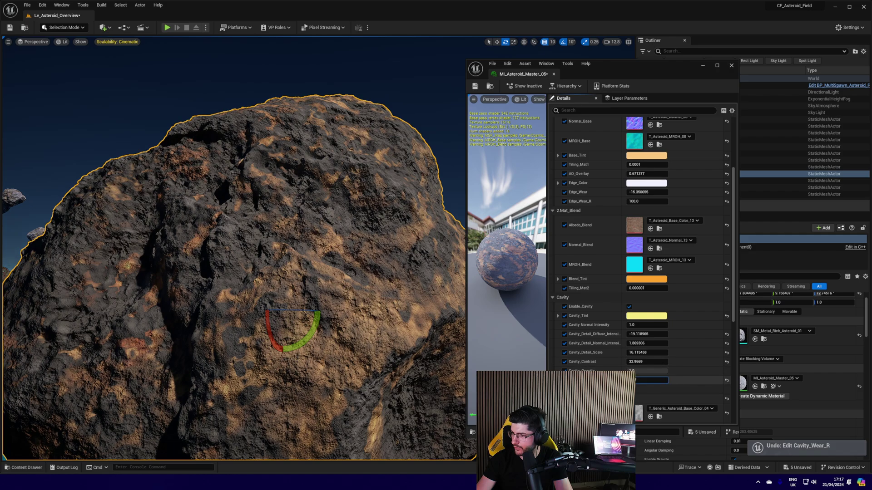
# Step: Lower Cavity_Detail_Scale to about 1.52, and undo a trial change of Cavity_Detail_Diffuse_Intensity to about 1.0
pyautogui.moveTo(653, 379)
pyautogui.mouseDown()
pyautogui.moveTo(631, 379)
pyautogui.moveTo(640, 352)
pyautogui.moveTo(626, 352)
pyautogui.moveTo(645, 342)
pyautogui.mouseUp()
pyautogui.hotkey('ctrl', 'z')
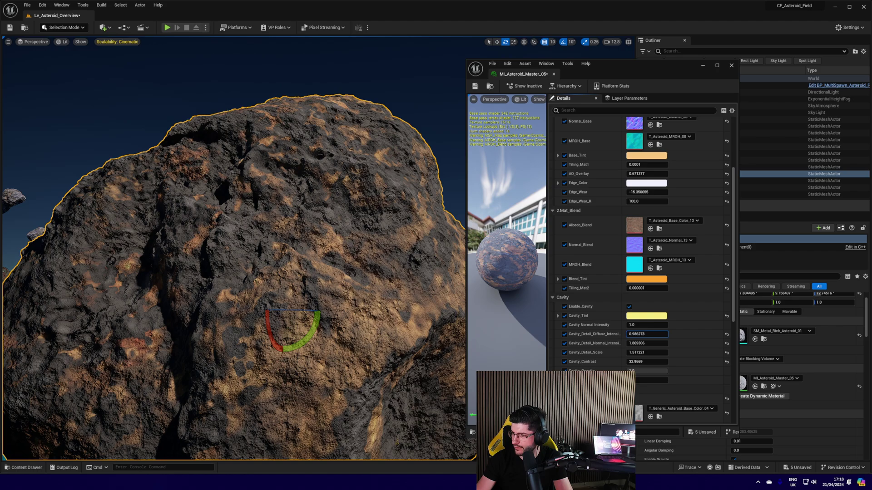
pyautogui.hotkey('ctrl', 'z')
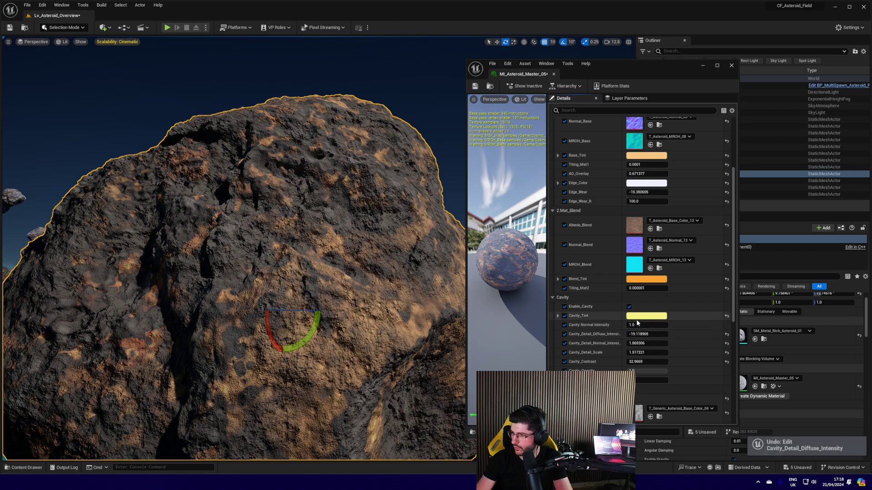
# Step: Try Cavity Normal Intensity at about 6.43 and a pale green Cavity_Tint, discarding both changes
pyautogui.moveTo(647, 325); pyautogui.dragTo(654, 324)
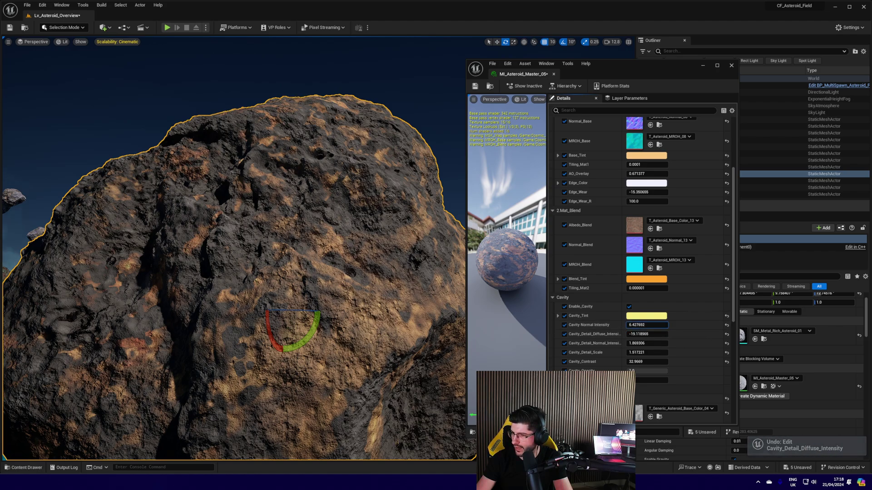
pyautogui.hotkey('ctrl', 'z')
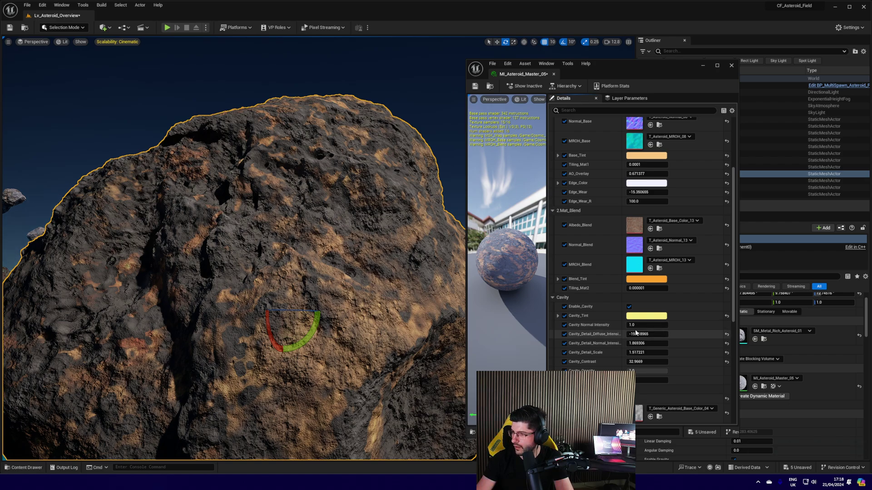
pyautogui.click(643, 316)
pyautogui.click(664, 353)
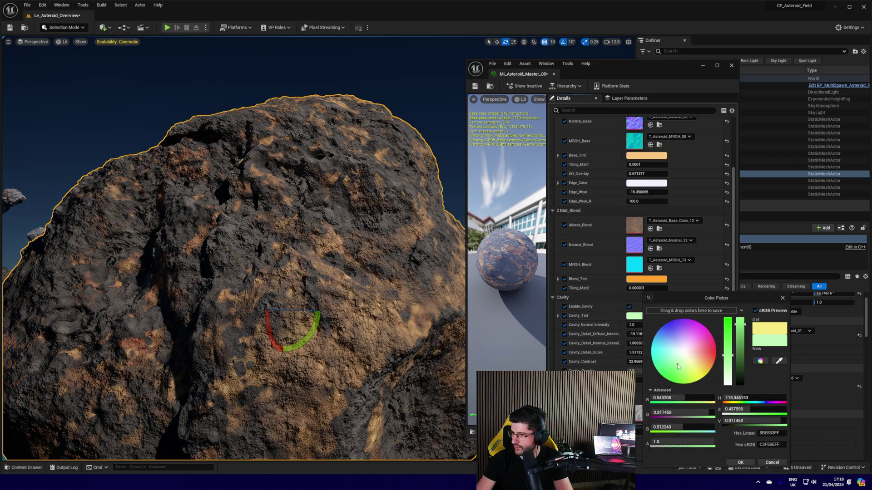
pyautogui.click(772, 462)
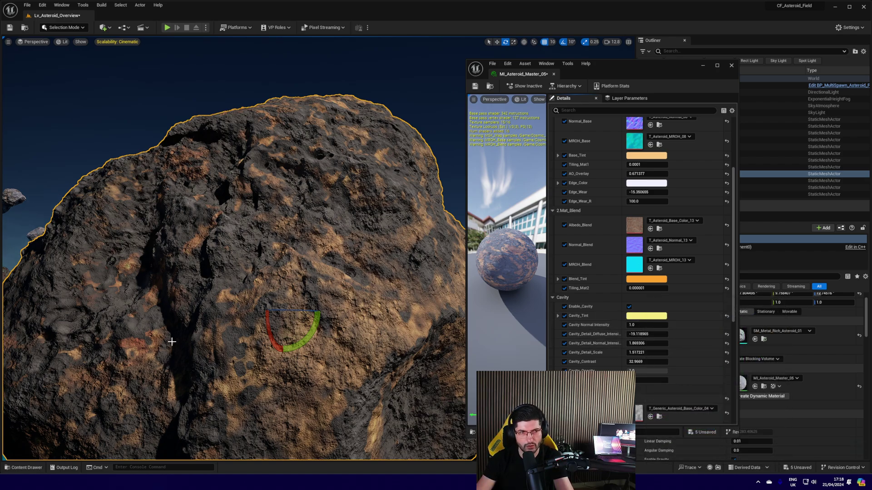
# Step: Try another Detail_Diffuse_Intensity in the Detail_Texturing group and undo it, and set Detail_Scale to about 17.11
pyautogui.scroll(-5, 639, 324)
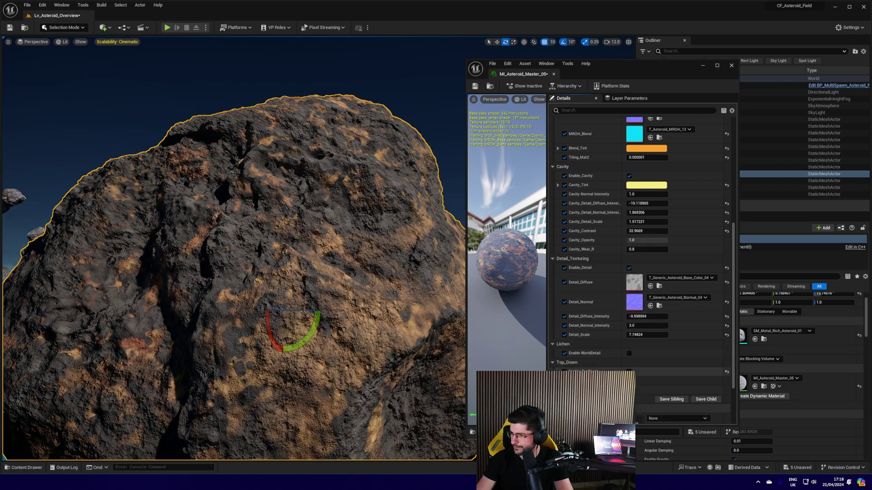
pyautogui.moveTo(639, 317); pyautogui.dragTo(406, 336)
pyautogui.hotkey('ctrl', 'z')
pyautogui.hotkey('ctrl', 'z')
# Step: Set the Detail_Diffuse texture to T_Generic_Asteroid_Base_Color_03 and the Detail_Normal texture to T_Generic_Asteroid_N_03
pyautogui.click(680, 278)
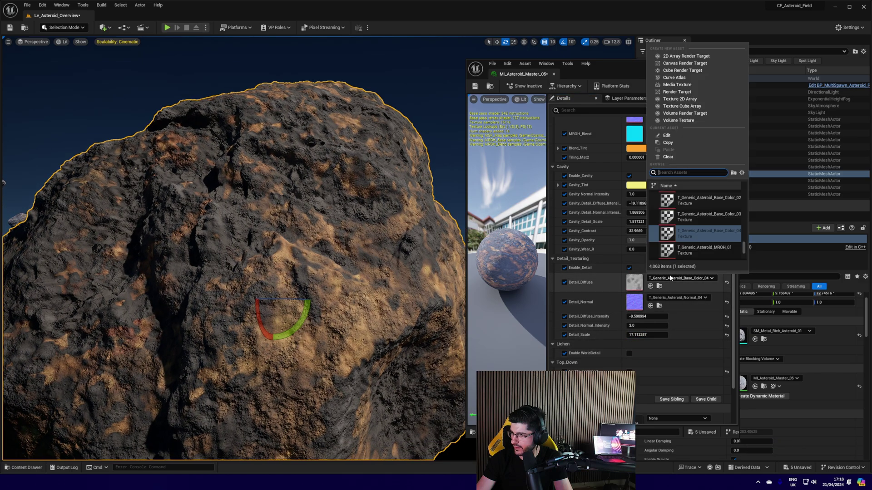
pyautogui.click(699, 218)
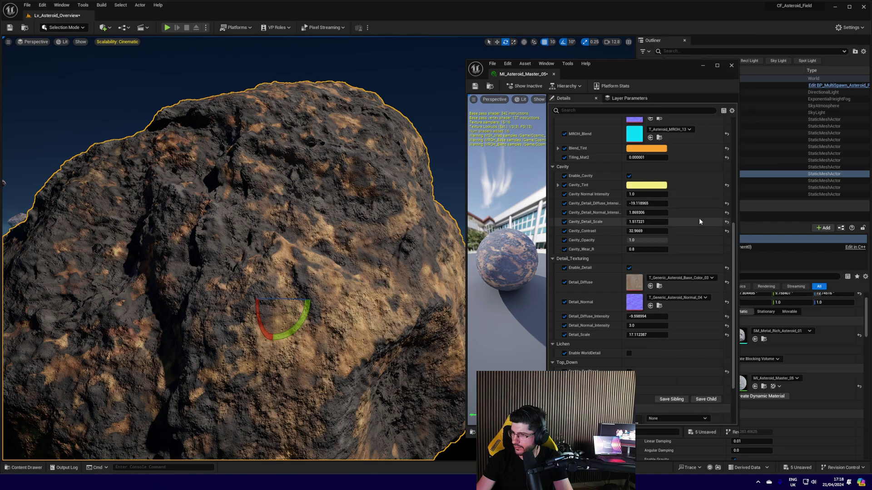
pyautogui.click(676, 297)
pyautogui.click(702, 235)
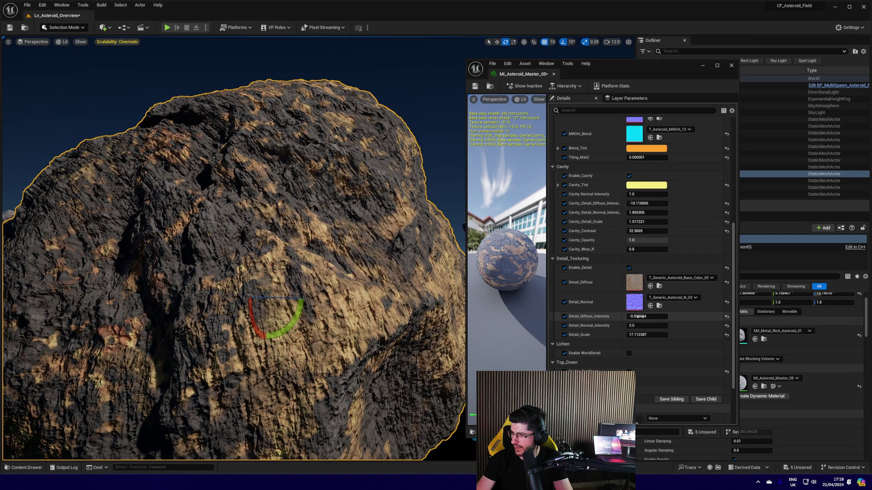
# Step: Adjust Detail_Diffuse_Intensity to about -5.74, Detail_Normal_Intensity to about 1.33 and Detail_Scale to about 19.20
pyautogui.moveTo(647, 316)
pyautogui.mouseDown()
pyautogui.moveTo(672, 316)
pyautogui.moveTo(628, 325)
pyautogui.moveTo(650, 335)
pyautogui.moveTo(633, 335)
pyautogui.moveTo(672, 335)
pyautogui.moveTo(640, 335)
pyautogui.mouseUp()
pyautogui.moveTo(318, 273); pyautogui.dragTo(280, 212, button='right')
pyautogui.moveTo(349, 240); pyautogui.dragTo(349, 239, button='right')
# Step: Replace the Detail_Diffuse texture with T_Generic_Asteroid_Base_Color_01 and the Detail_Normal texture with T_Generic_Asteroid_N_01
pyautogui.click(674, 278)
pyautogui.scroll(3, 709, 227)
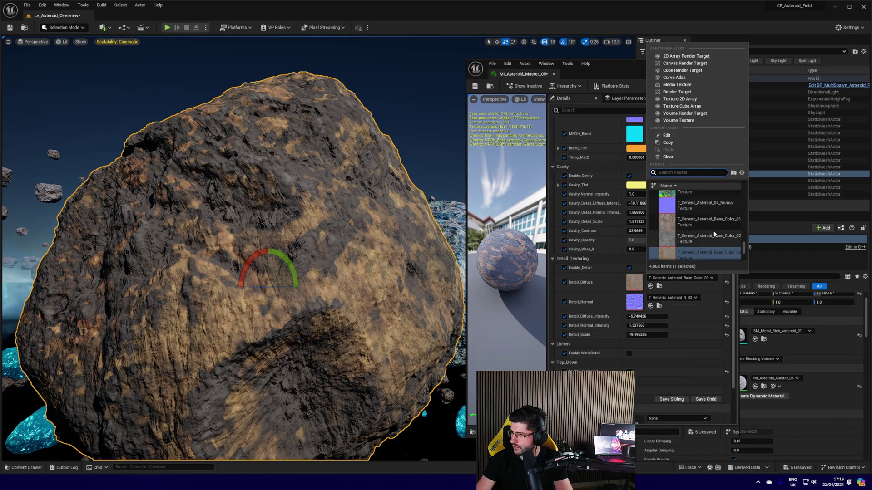
pyautogui.scroll(2, 708, 229)
pyautogui.scroll(-3, 709, 230)
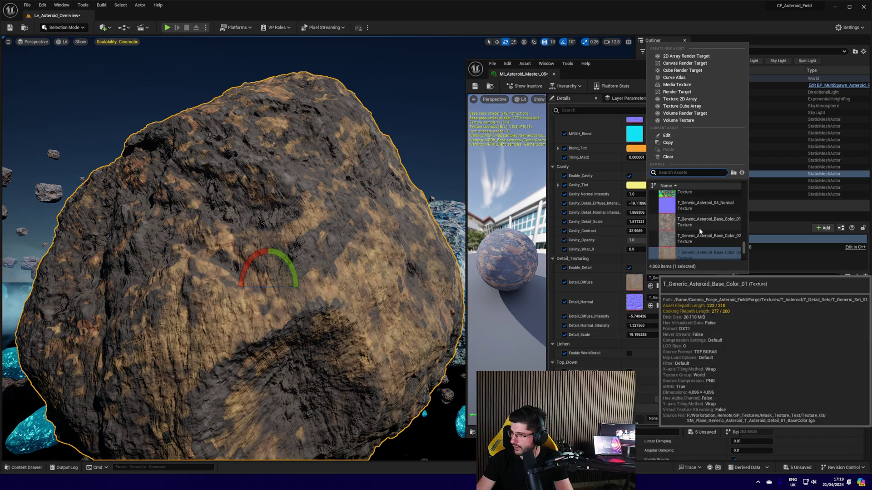
pyautogui.click(699, 229)
pyautogui.click(672, 298)
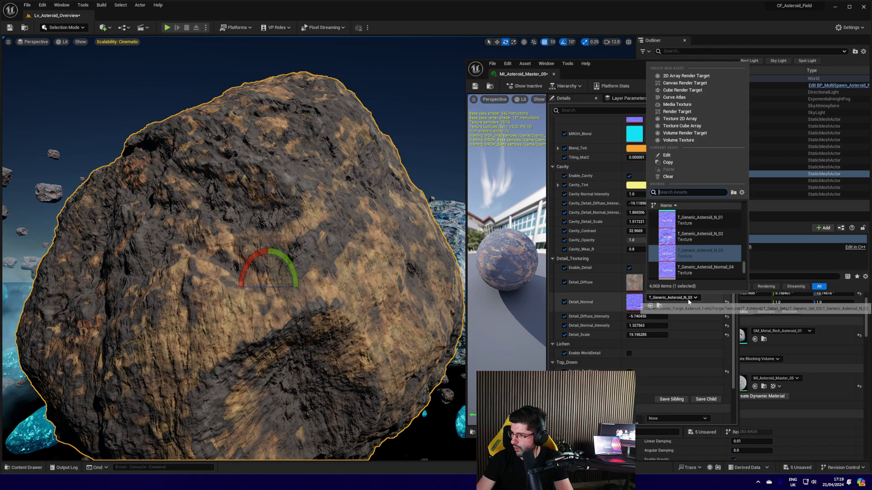
pyautogui.click(719, 222)
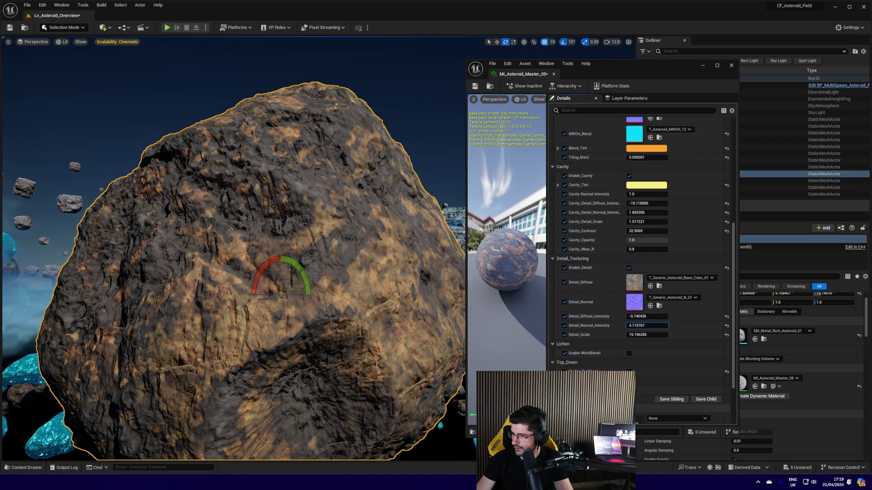
# Step: Adjust Detail_Normal_Intensity to about 3.53 and Detail_Diffuse_Intensity to about -2.35
pyautogui.click(649, 317)
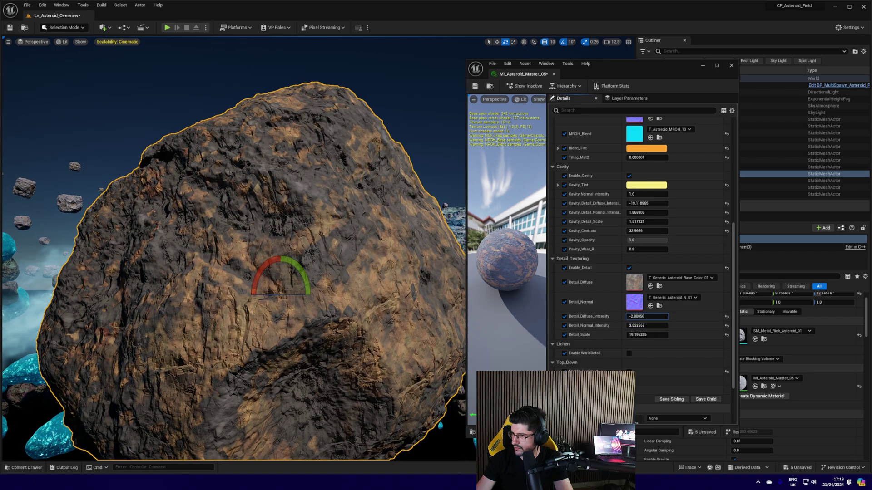
pyautogui.moveTo(649, 317)
pyautogui.mouseDown()
pyautogui.moveTo(663, 317)
pyautogui.moveTo(604, 317)
pyautogui.moveTo(638, 316)
pyautogui.mouseUp()
pyautogui.moveTo(318, 273); pyautogui.dragTo(304, 304, button='right')
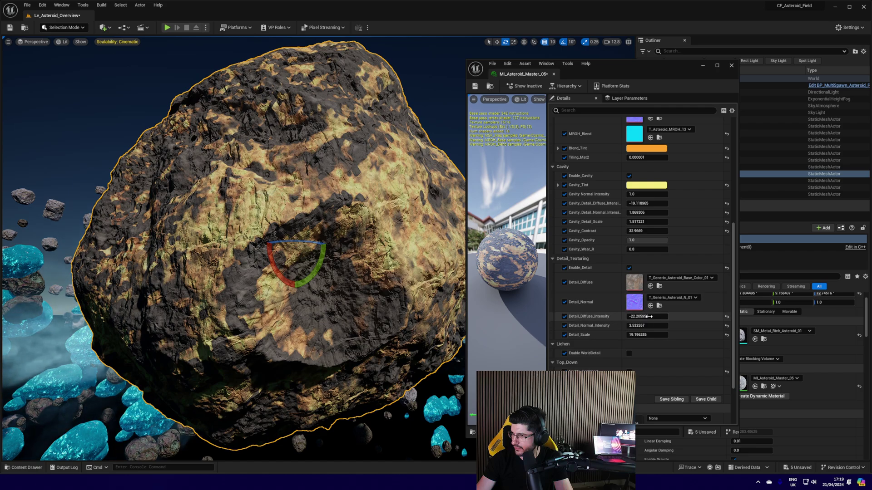
pyautogui.moveTo(648, 317)
pyautogui.mouseDown()
pyautogui.moveTo(609, 316)
pyautogui.moveTo(636, 317)
pyautogui.mouseUp()
# Step: Enable WorldDetail in the Lichen group, and set WorldDetail_Contrast to about 38.96 and WorldDetail_Opacity to 1.0
pyautogui.moveTo(257, 231); pyautogui.dragTo(287, 217, button='right')
pyautogui.press('w')
pyautogui.scroll(-2, 257, 204)
pyautogui.scroll(-2, 275, 220)
pyautogui.scroll(-1, 648, 366)
pyautogui.moveTo(318, 273); pyautogui.dragTo(318, 273, button='right')
pyautogui.moveTo(287, 215); pyautogui.dragTo(300, 200, button='right')
pyautogui.click(629, 332)
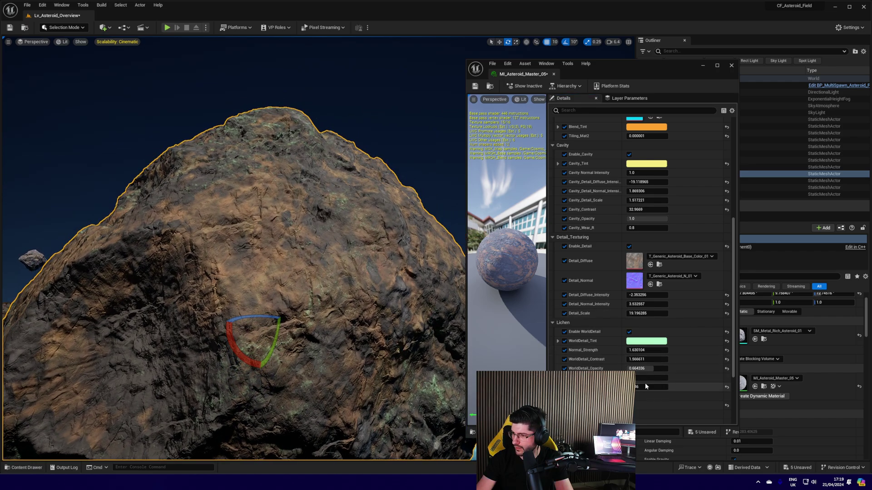
pyautogui.moveTo(645, 359); pyautogui.dragTo(672, 360)
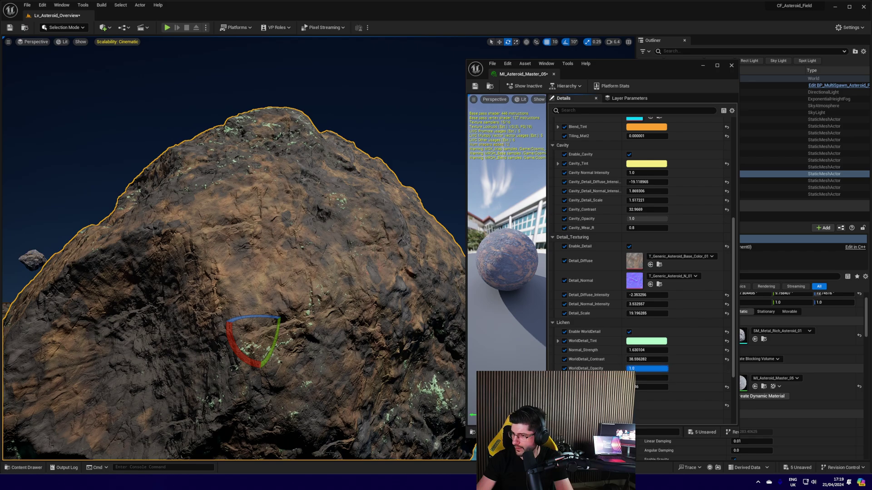
# Step: Lower WorldDetail_Opacity to about 0.38 and undo the accidental rotation of the asteroid
pyautogui.moveTo(647, 368); pyautogui.dragTo(638, 368)
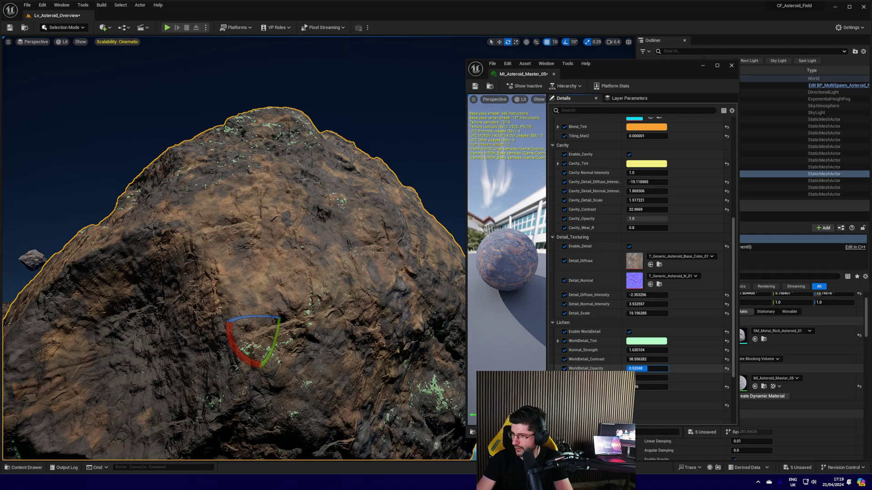
pyautogui.moveTo(264, 249); pyautogui.dragTo(300, 290, button='right')
pyautogui.moveTo(237, 303); pyautogui.dragTo(238, 263)
pyautogui.hotkey('ctrl', 'z')
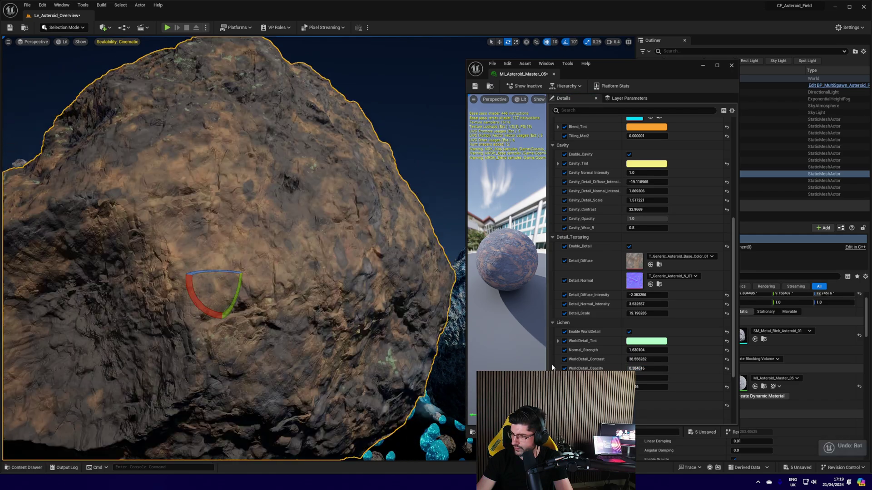
# Step: Adjust the last parameter in the Lichen group to spread the green patches, and set WorldDetail_Opacity to about 0.27
pyautogui.click(637, 387)
pyautogui.moveTo(637, 387)
pyautogui.mouseDown()
pyautogui.moveTo(650, 386)
pyautogui.moveTo(637, 387)
pyautogui.mouseUp()
pyautogui.moveTo(349, 334)
pyautogui.mouseDown(button='right')
pyautogui.moveTo(353, 350)
pyautogui.moveTo(360, 346)
pyautogui.mouseUp(button='right')
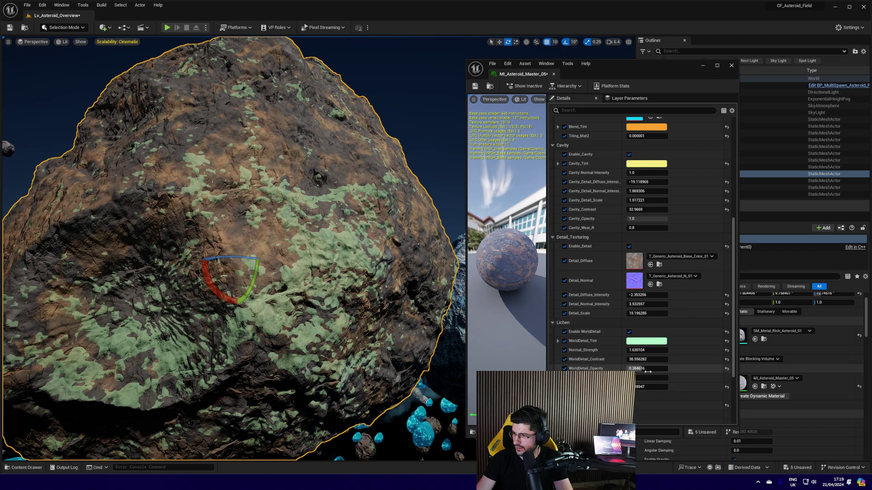
pyautogui.moveTo(644, 368)
pyautogui.mouseDown()
pyautogui.moveTo(664, 368)
pyautogui.moveTo(627, 369)
pyautogui.moveTo(639, 368)
pyautogui.mouseUp()
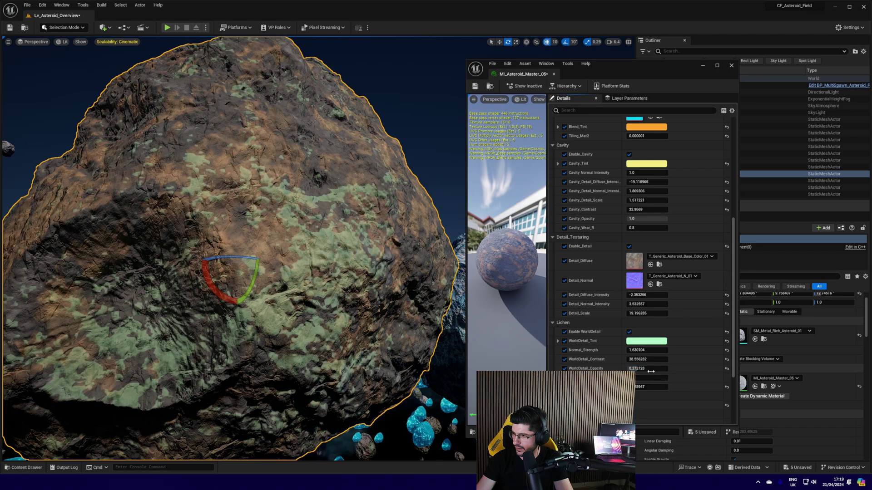
# Step: Vary the lichen's WorldDetail_Contrast and Normal_Strength, then disable WorldDetail in the Lichen group
pyautogui.moveTo(647, 361)
pyautogui.mouseDown()
pyautogui.moveTo(614, 361)
pyautogui.moveTo(646, 368)
pyautogui.moveTo(656, 359)
pyautogui.moveTo(656, 351)
pyautogui.moveTo(631, 350)
pyautogui.mouseUp()
pyautogui.moveTo(138, 153); pyautogui.dragTo(163, 172, button='right')
pyautogui.click(628, 332)
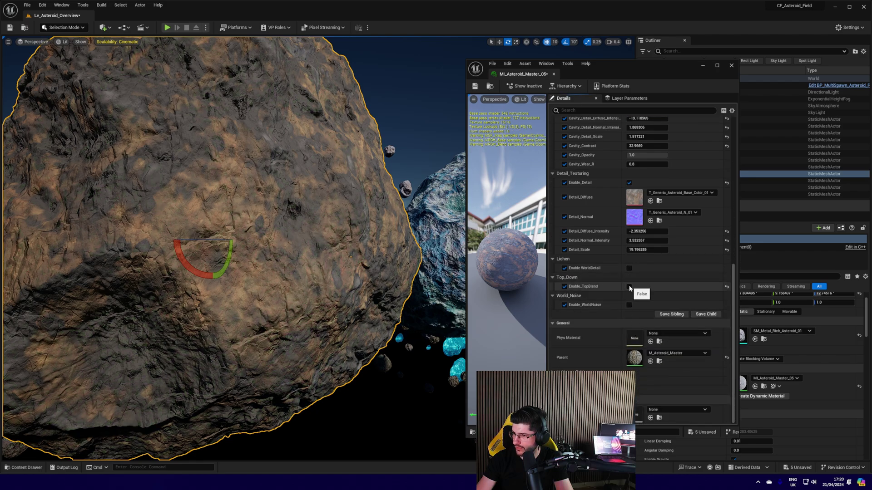
# Step: Enable TopBlend in the Top_Down group and inspect the blend on the asteroid's surface
pyautogui.click(629, 286)
pyautogui.moveTo(234, 248); pyautogui.dragTo(238, 221, button='right')
pyautogui.moveTo(345, 287); pyautogui.dragTo(349, 290, button='right')
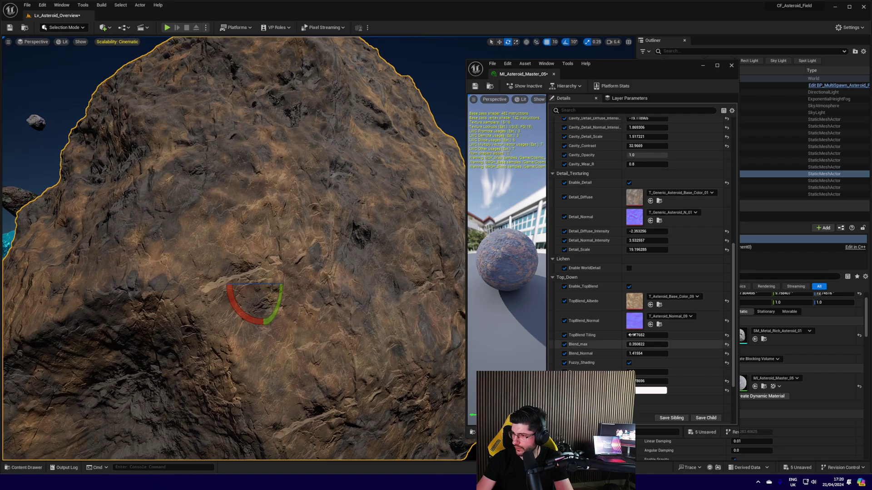
# Step: Undo the TopBlend Tiling change, then try Blend_max at about -1.60 and undo it
pyautogui.hotkey('ctrl', 'z')
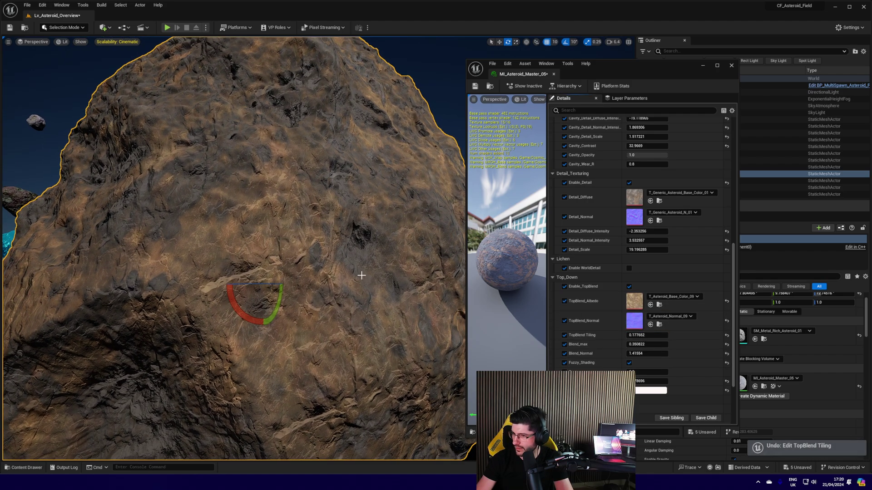
pyautogui.moveTo(663, 344); pyautogui.dragTo(634, 345)
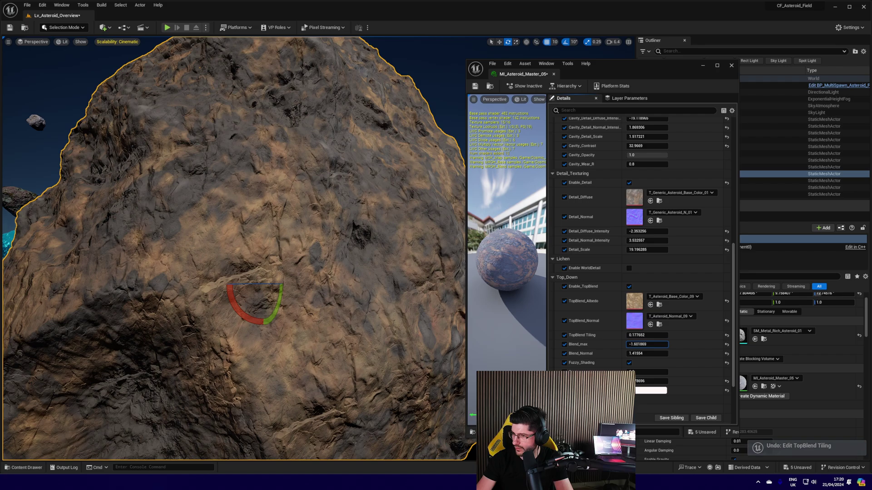
pyautogui.hotkey('ctrl', 'z')
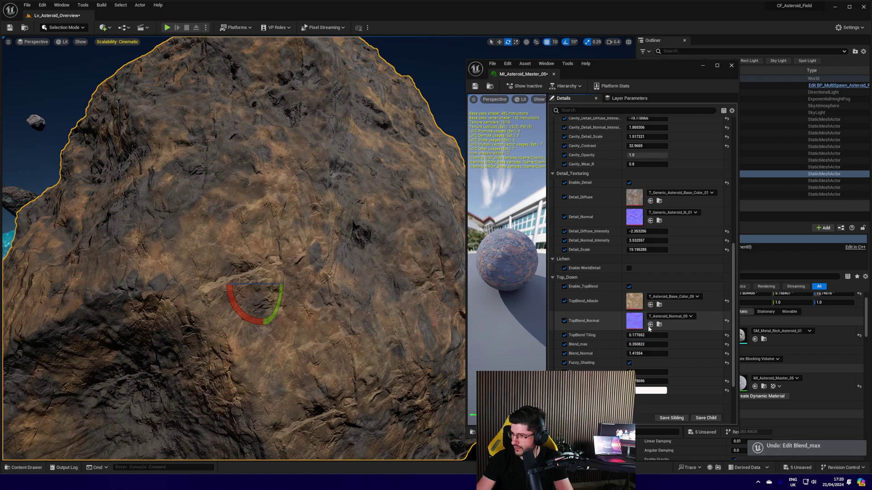
# Step: Set Blend_max to about 0.33 and Top_Opacity to about -1.96, undoing a trial Blend_Normal value of about 99.62
pyautogui.moveTo(652, 344)
pyautogui.mouseDown()
pyautogui.moveTo(627, 345)
pyautogui.moveTo(665, 353)
pyautogui.moveTo(634, 354)
pyautogui.moveTo(656, 354)
pyautogui.mouseUp()
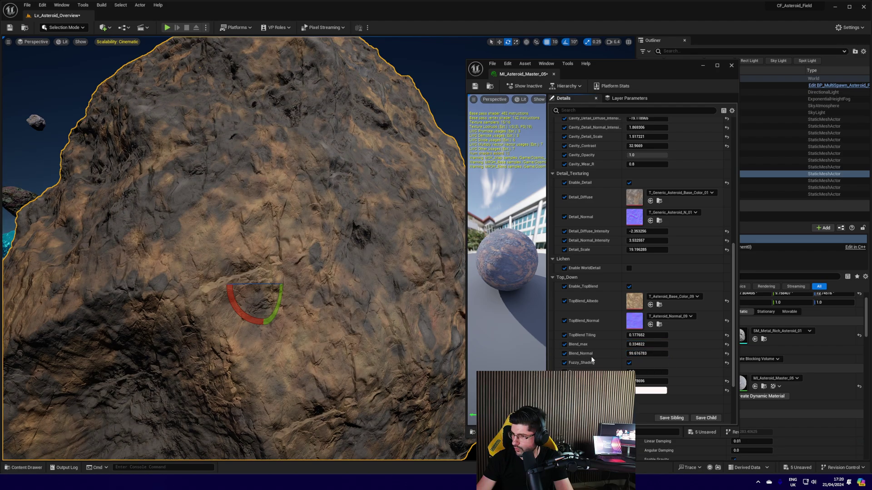
pyautogui.hotkey('ctrl', 'z')
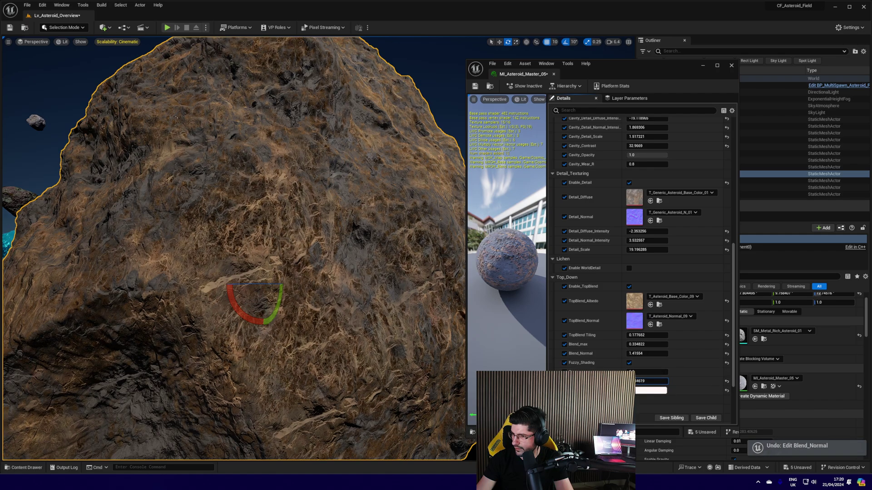
pyautogui.moveTo(651, 381)
pyautogui.mouseDown()
pyautogui.moveTo(663, 381)
pyautogui.moveTo(647, 381)
pyautogui.mouseUp()
pyautogui.moveTo(318, 248)
pyautogui.mouseDown(button='right')
pyautogui.moveTo(295, 277)
pyautogui.moveTo(298, 243)
pyautogui.moveTo(289, 239)
pyautogui.mouseUp(button='right')
pyautogui.press('s')
pyautogui.press('q')
pyautogui.press('w')
# Step: Enable WorldNoise, lower Mask_Contrast to about 0.07, and adjust the remaining World_Noise values to change the colored patches
pyautogui.scroll(-4, 602, 311)
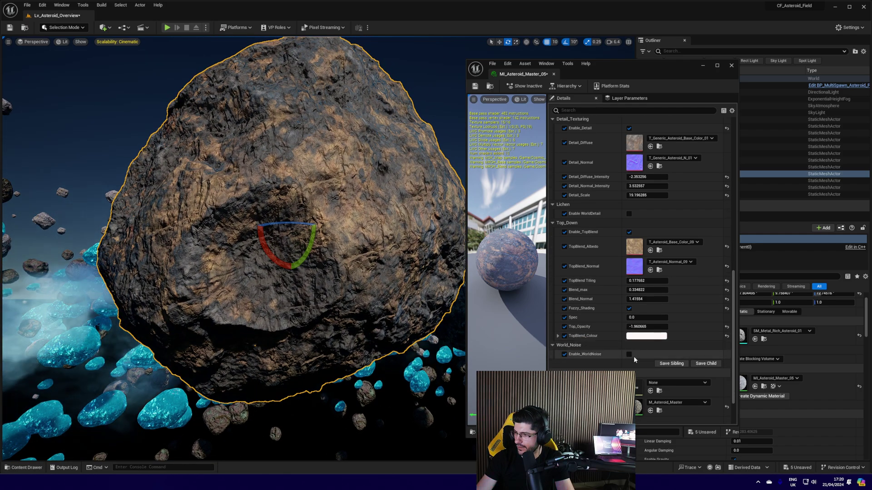
pyautogui.click(629, 354)
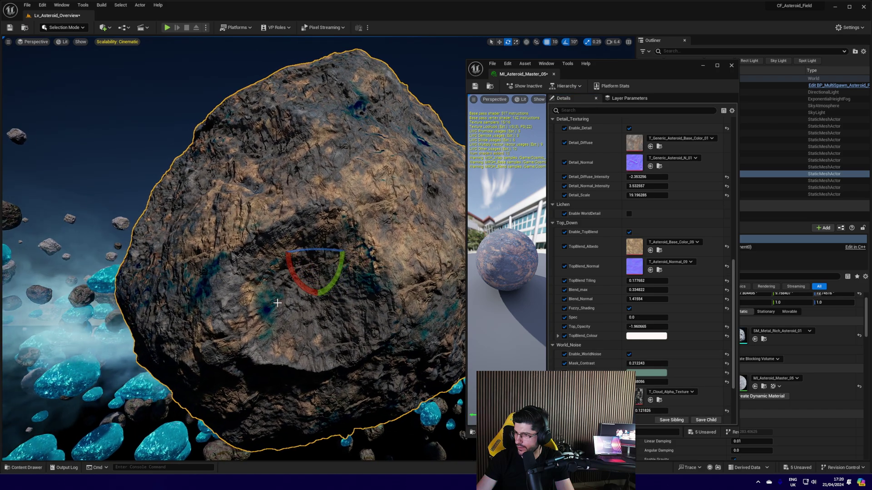
pyautogui.press('d')
pyautogui.moveTo(175, 296); pyautogui.dragTo(154, 258, button='right')
pyautogui.press('e')
pyautogui.moveTo(647, 363); pyautogui.dragTo(658, 410)
pyautogui.moveTo(317, 250); pyautogui.dragTo(389, 278, button='right')
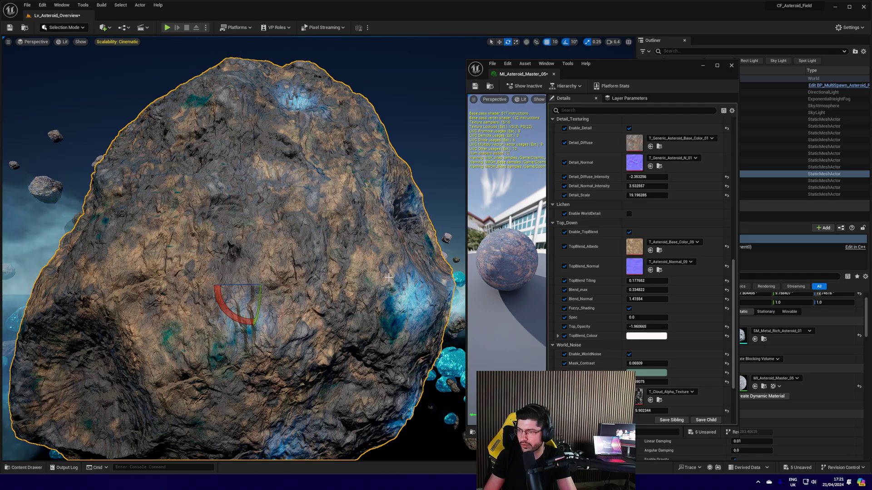
# Step: Examine the world noise coloring on the asteroid from several angles and distances within the surrounding field
pyautogui.moveTo(388, 278); pyautogui.dragTo(517, 288, button='right')
pyautogui.press('s')
pyautogui.scroll(2, 440, 274)
pyautogui.press('f')
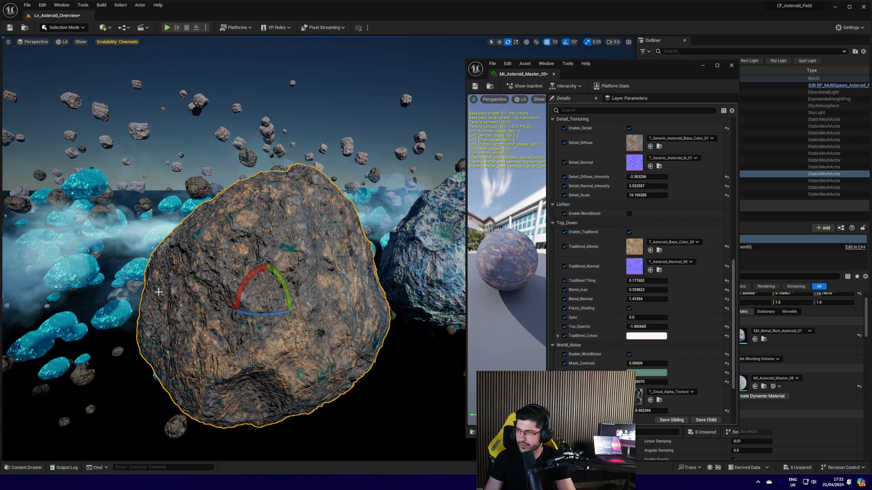
pyautogui.press('s')
pyautogui.moveTo(218, 250); pyautogui.dragTo(150, 236, button='right')
pyautogui.scroll(2, 218, 250)
pyautogui.press('q')
pyautogui.press('d')
pyautogui.press('s')
# Step: Select and frame the multi-spawn asteroid ring, run the level to watch the asteroids move, and stop the play session
pyautogui.click(331, 318)
pyautogui.press('f')
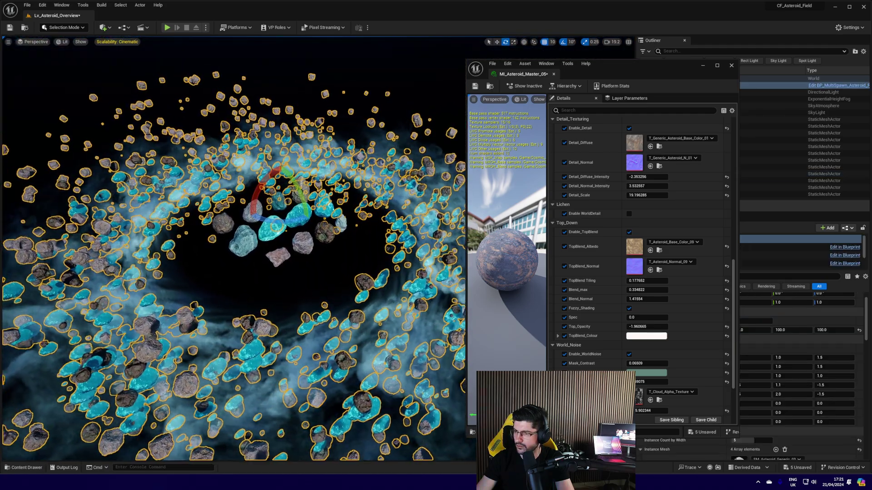
pyautogui.moveTo(196, 186); pyautogui.dragTo(217, 136, button='right')
pyautogui.press('q')
pyautogui.click(168, 28)
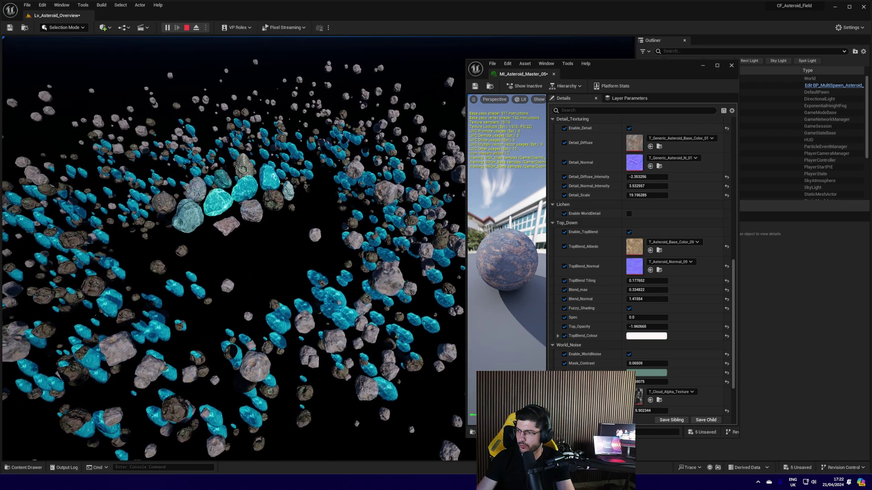
pyautogui.press('Escape')
pyautogui.click(206, 240)
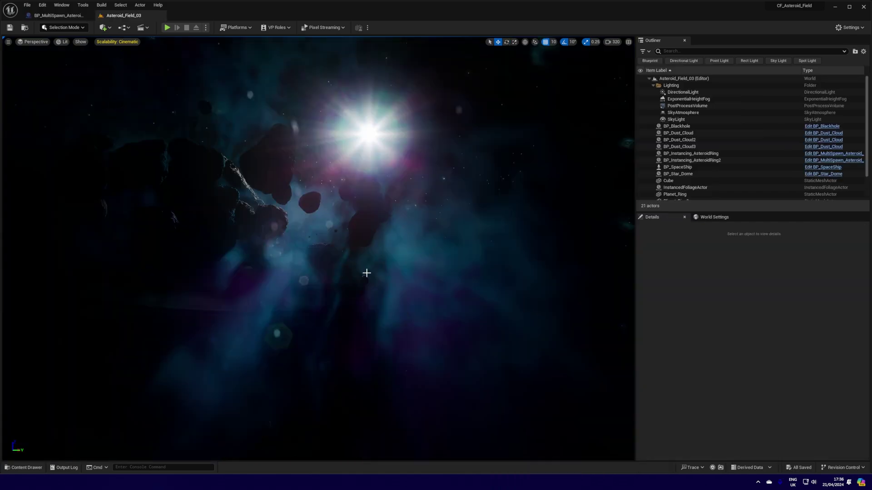
# Step: Examine the star, nebula and asteroids in Asteroid_Field_03 and the levels in the Maps folder
pyautogui.moveTo(367, 272); pyautogui.dragTo(347, 279, button='right')
pyautogui.moveTo(370, 319); pyautogui.dragTo(415, 319, button='right')
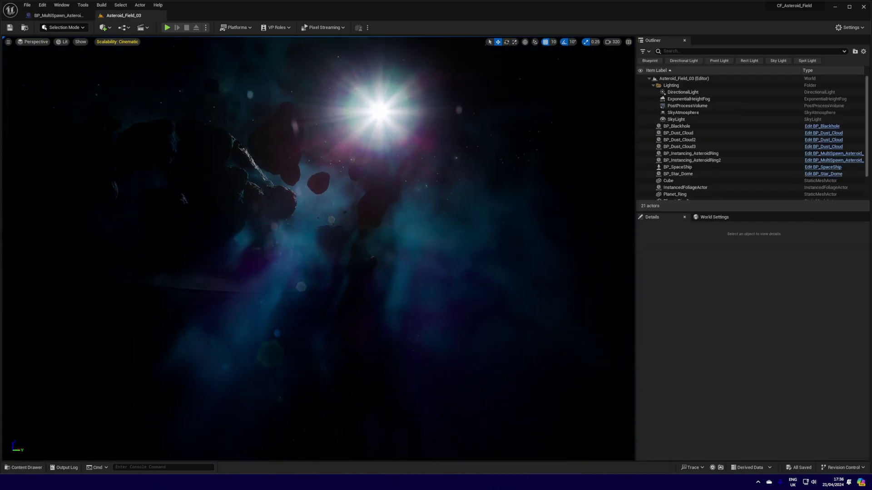
pyautogui.moveTo(323, 286); pyautogui.dragTo(294, 264, button='right')
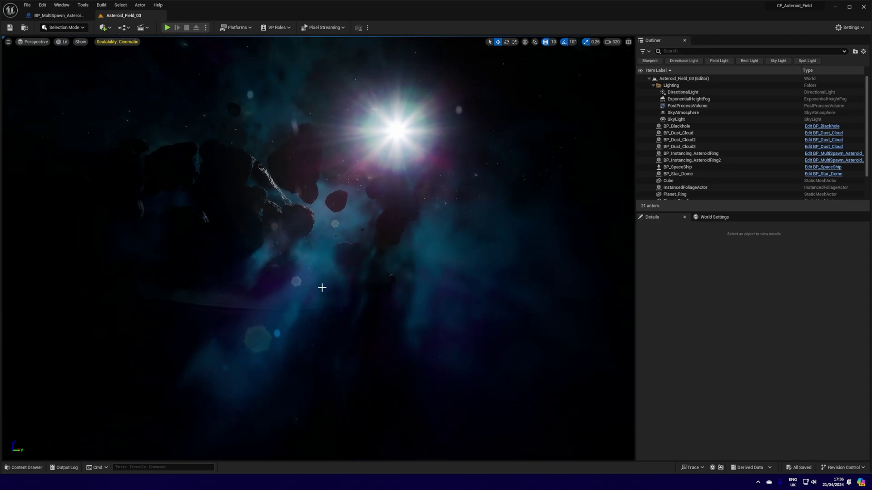
pyautogui.hotkey('ctrl', 'space')
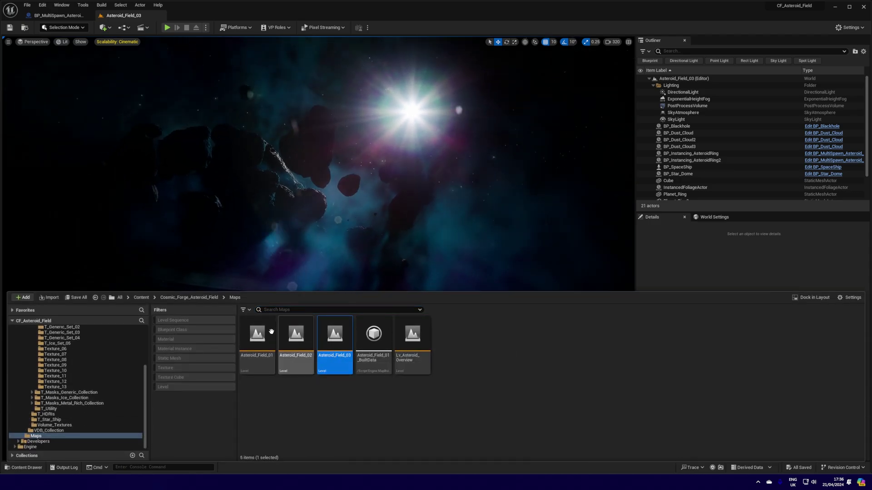
pyautogui.moveTo(345, 233); pyautogui.dragTo(323, 201, button='right')
pyautogui.moveTo(354, 249)
pyautogui.mouseDown(button='right')
pyautogui.moveTo(325, 250)
pyautogui.moveTo(349, 253)
pyautogui.mouseUp(button='right')
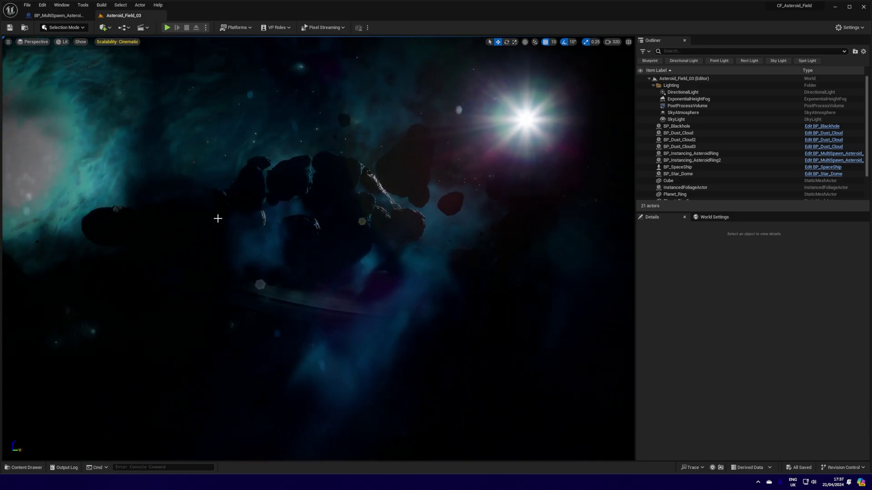
pyautogui.moveTo(217, 219); pyautogui.dragTo(268, 220, button='right')
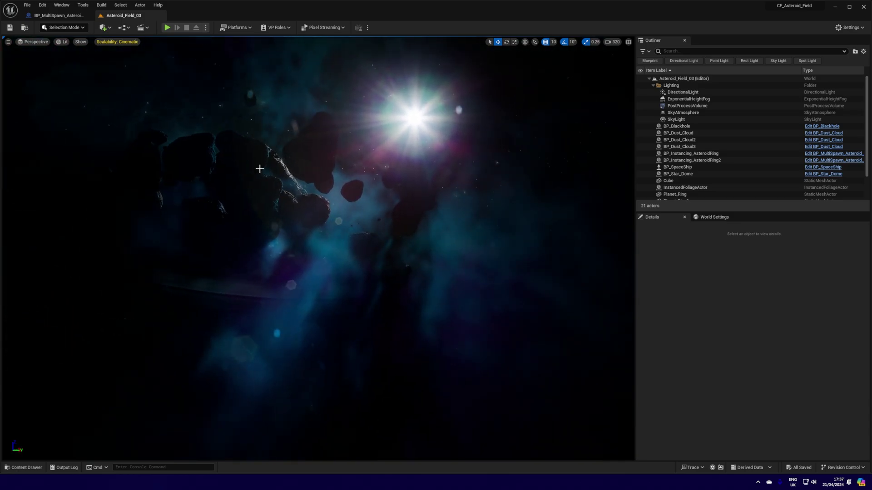
# Step: Focus on BP_Blackhole, try Blackhole Size at about 503.26 and a different Refraction Intensity, and undo both changes
pyautogui.doubleClick(677, 127)
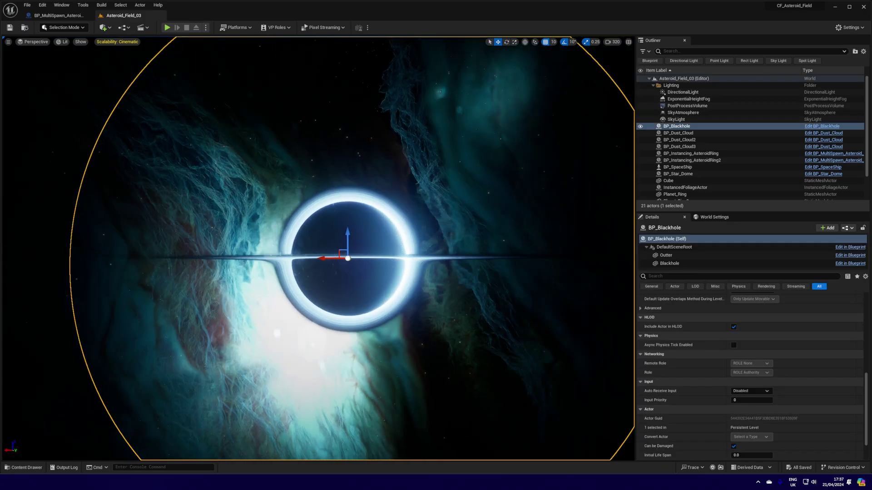
pyautogui.scroll(10, 797, 405)
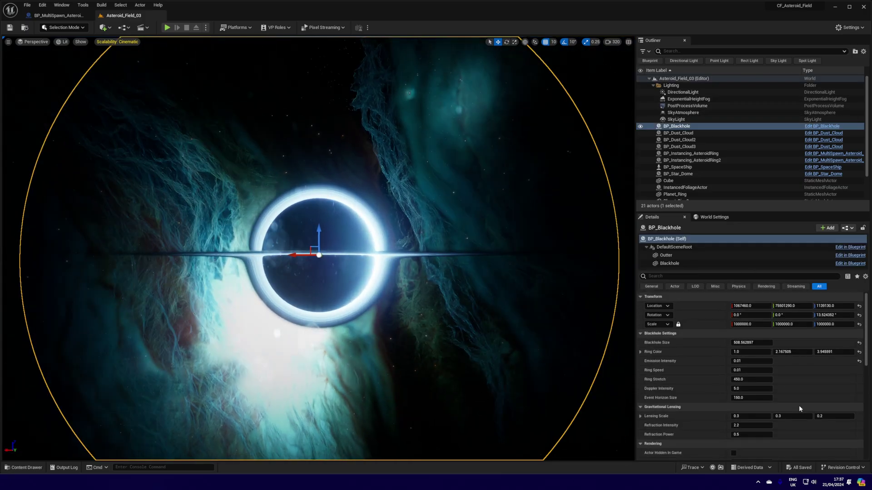
pyautogui.moveTo(749, 344)
pyautogui.mouseDown()
pyautogui.moveTo(776, 344)
pyautogui.moveTo(747, 343)
pyautogui.mouseUp()
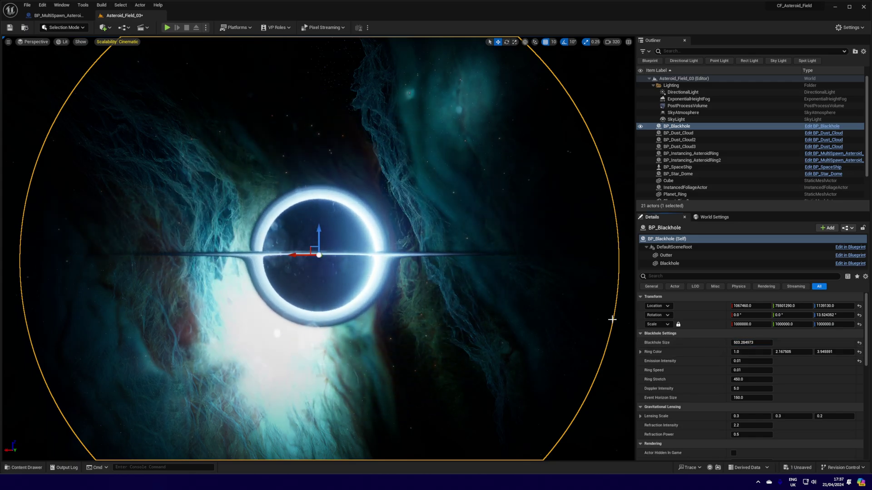
pyautogui.hotkey('ctrl', 'z')
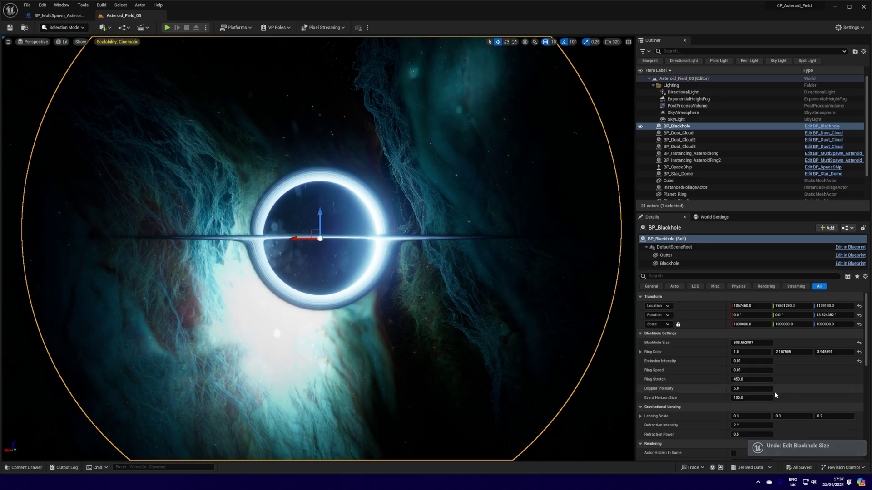
pyautogui.moveTo(750, 426); pyautogui.dragTo(736, 427)
pyautogui.hotkey('ctrl', 'z')
pyautogui.moveTo(489, 236); pyautogui.dragTo(122, 148, button='right')
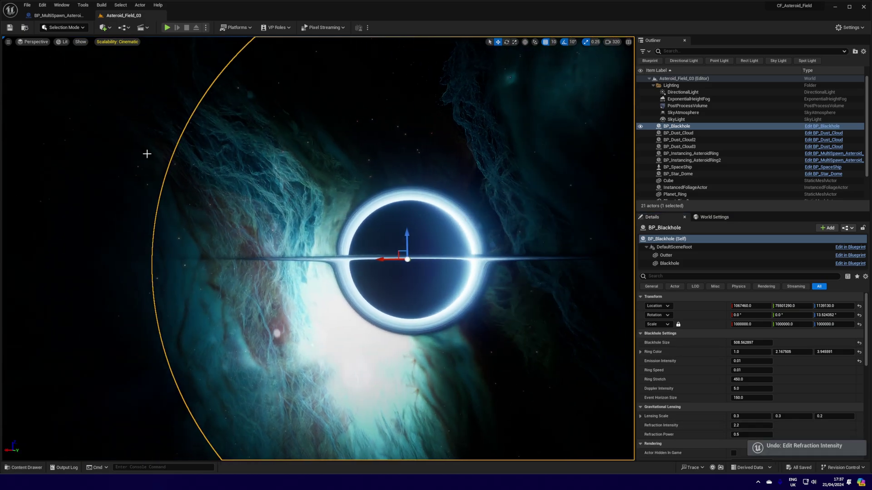
# Step: Select BP_Star_Dome, try a different Brightness value, and undo the Brightness change
pyautogui.click(123, 148)
pyautogui.moveTo(292, 199); pyautogui.dragTo(202, 222, button='right')
pyautogui.moveTo(755, 418); pyautogui.dragTo(731, 419)
pyautogui.scroll(-3, 757, 436)
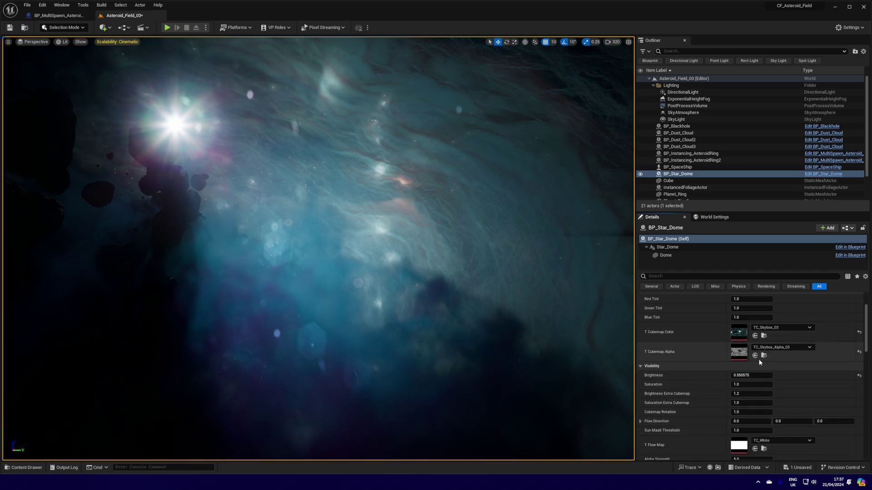
pyautogui.hotkey('ctrl', 'z')
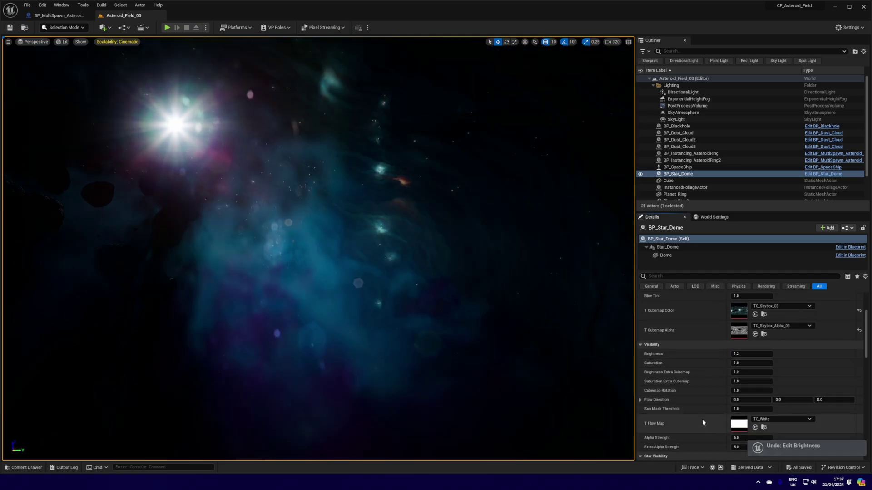
# Step: Set the star dome's T Cubemap Color to TC_Skybox_04 and choose another texture for T Cubemap Alpha
pyautogui.moveTo(504, 229); pyautogui.dragTo(465, 131, button='right')
pyautogui.moveTo(189, 139); pyautogui.dragTo(282, 225, button='right')
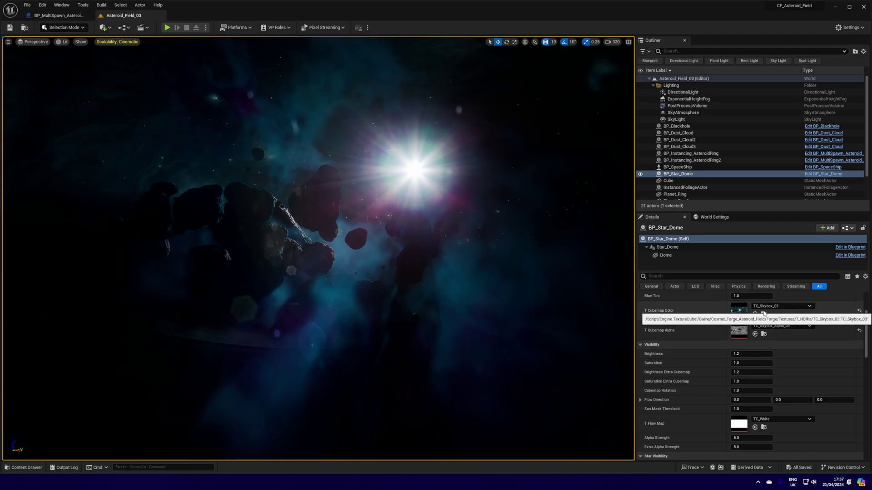
pyautogui.click(772, 306)
pyautogui.click(795, 278)
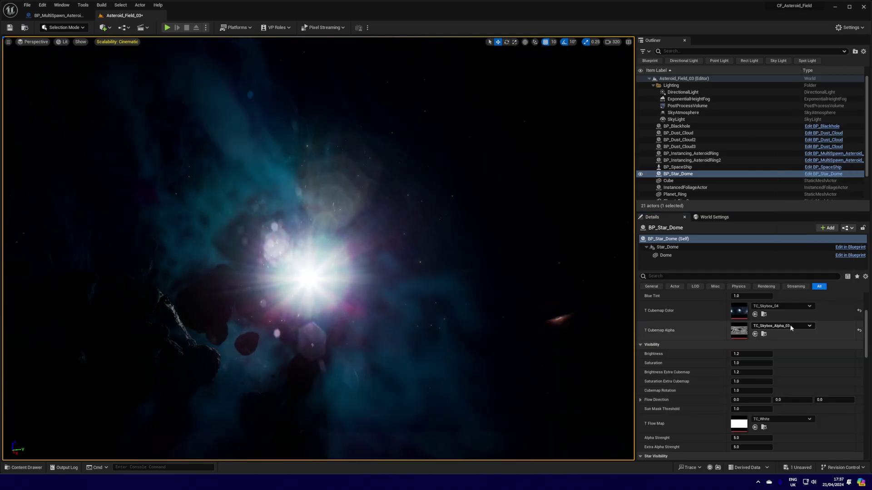
pyautogui.click(772, 326)
pyautogui.click(802, 295)
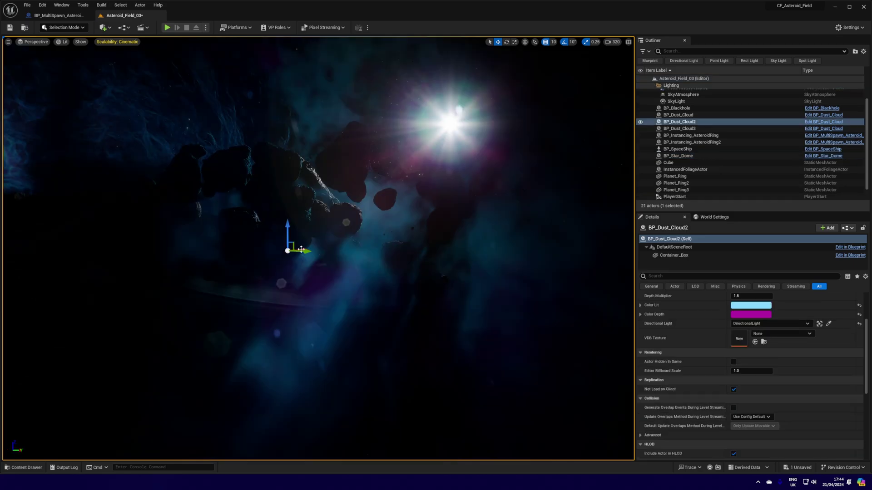
# Step: Select BP_Instancing_AsteroidRing, then BP_Instancing_AsteroidRing2, and frame the ring in front of the black hole
pyautogui.moveTo(301, 249); pyautogui.dragTo(343, 257, button='right')
pyautogui.moveTo(469, 295); pyautogui.dragTo(466, 318, button='right')
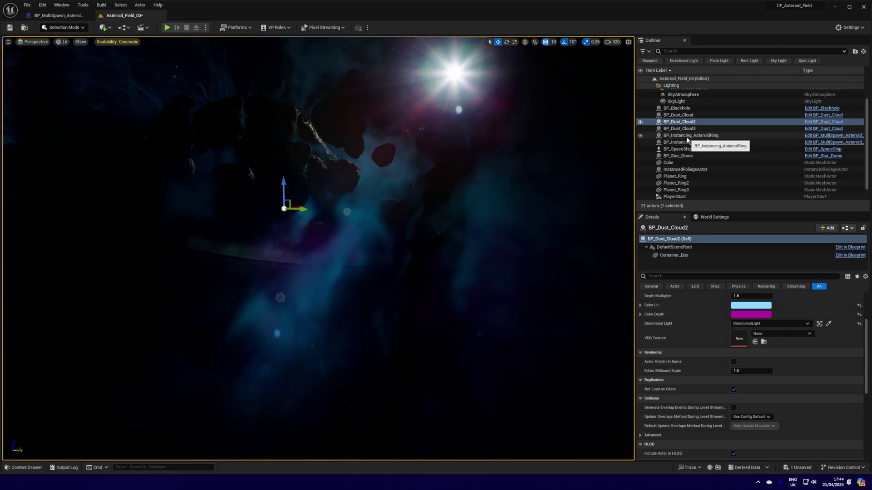
pyautogui.click(687, 136)
pyautogui.click(715, 142)
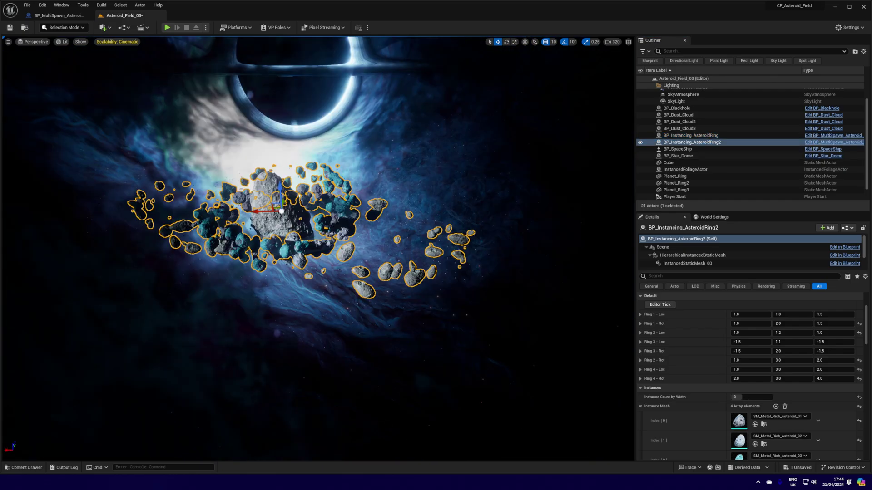
# Step: Set the X value of Ring 1 - Loc to 5.0 on BP_Instancing_AsteroidRing2
pyautogui.moveTo(317, 248); pyautogui.dragTo(295, 223, button='right')
pyautogui.press('s')
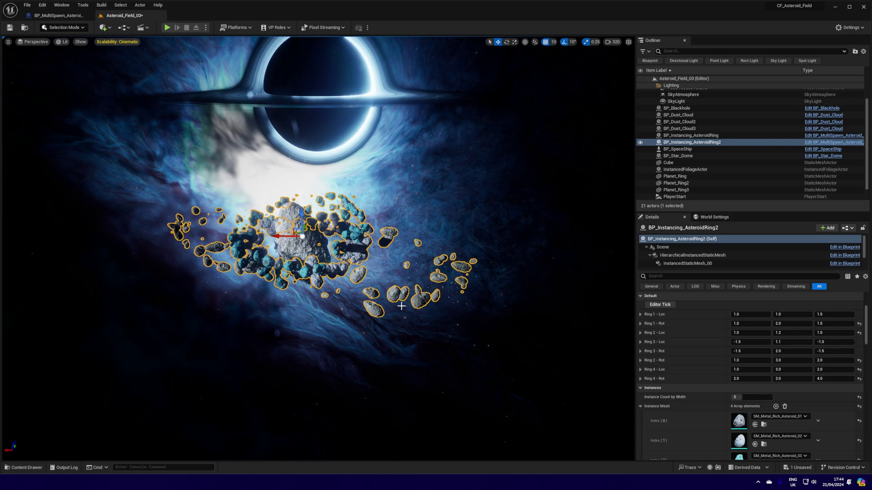
pyautogui.scroll(2, 749, 346)
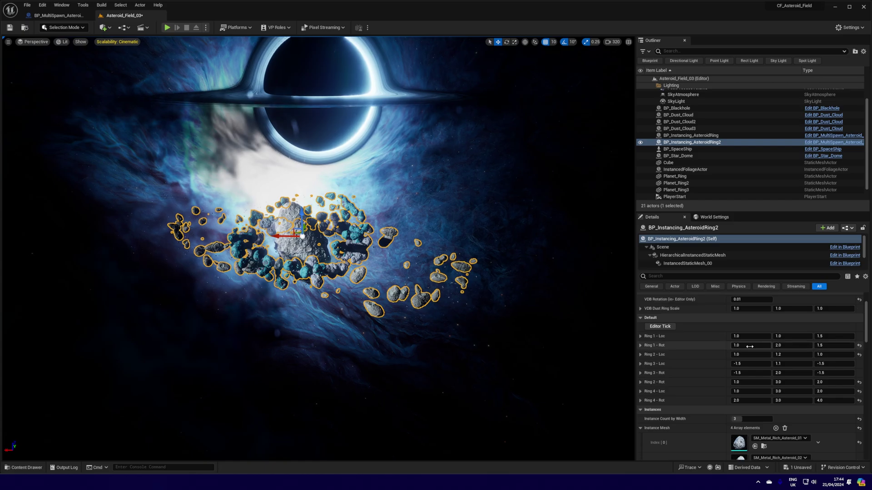
pyautogui.scroll(3, 749, 347)
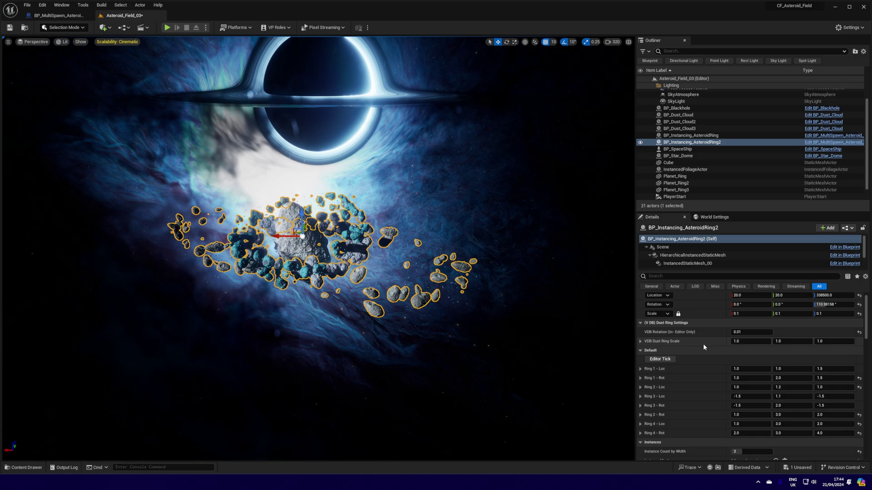
pyautogui.scroll(-4, 703, 344)
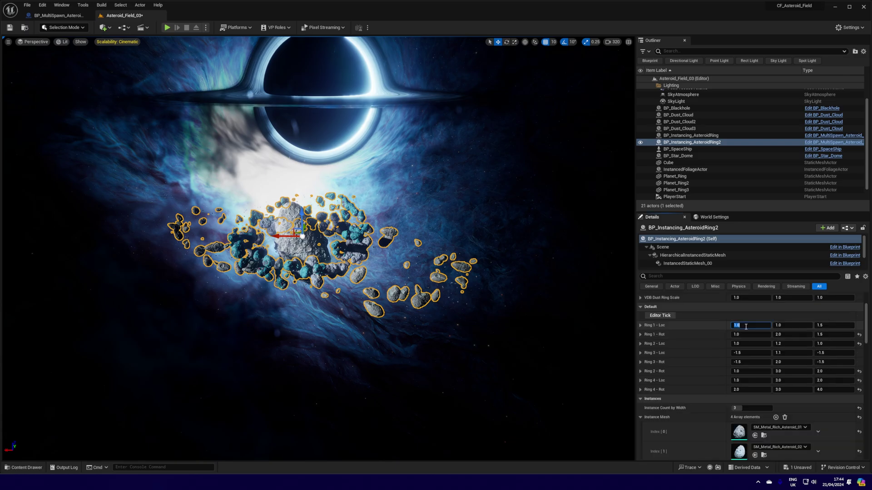
pyautogui.write('5')
pyautogui.press('Return')
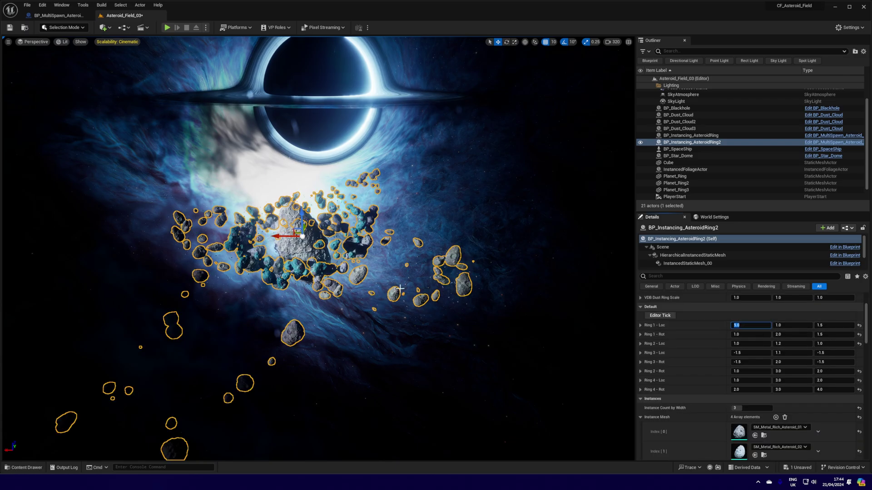
pyautogui.moveTo(400, 288); pyautogui.dragTo(281, 383, button='right')
pyautogui.moveTo(372, 318); pyautogui.dragTo(307, 269, button='right')
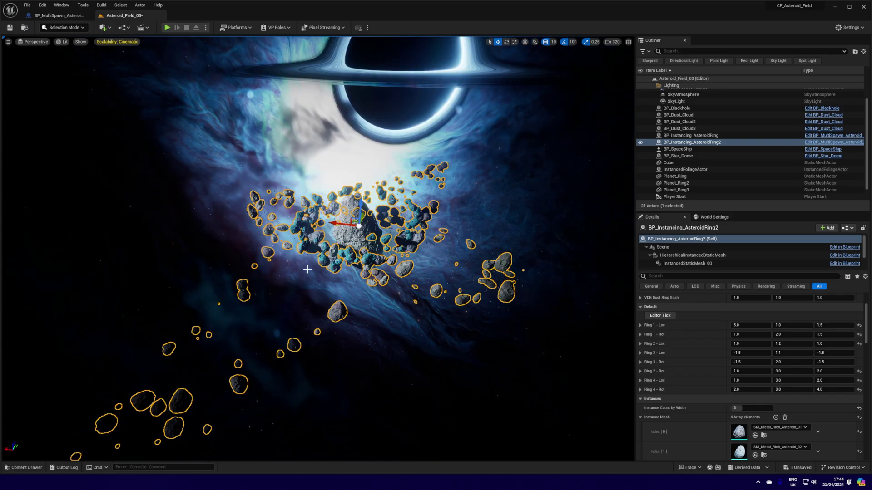
# Step: Set the X value of Ring 4 - Loc to 2.0 on the same asteroid ring
pyautogui.doubleClick(757, 376)
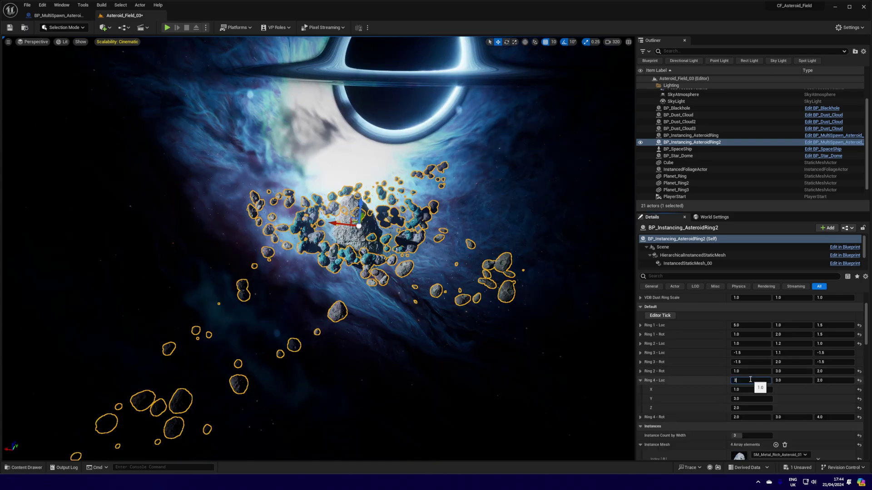
pyautogui.press('Return')
pyautogui.moveTo(292, 294); pyautogui.dragTo(300, 294, button='right')
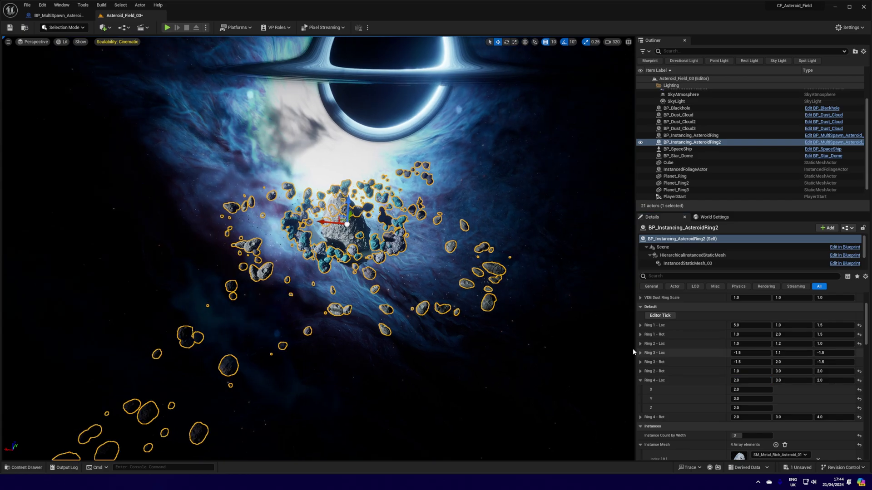
# Step: Set the asteroid ring's Instance Count by Width to 5 and Instance Count by Length to 40
pyautogui.scroll(-2, 681, 363)
pyautogui.click(753, 382)
pyautogui.write('5')
pyautogui.press('Return')
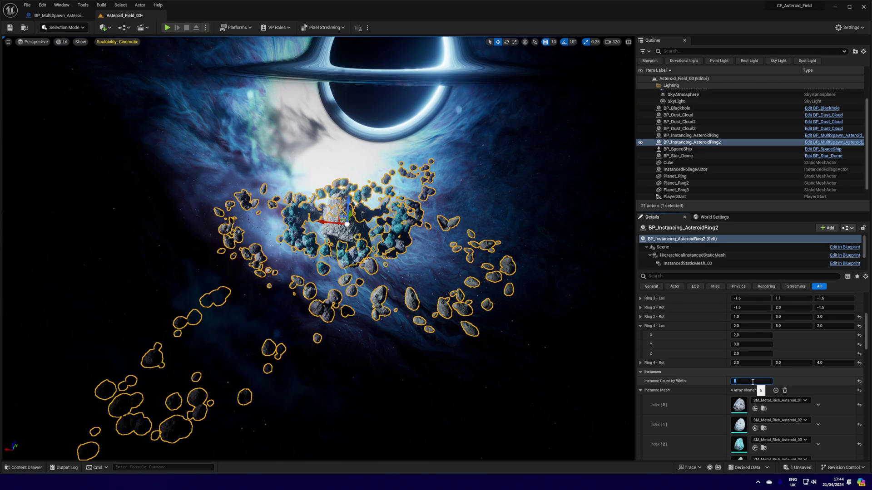
pyautogui.click(692, 375)
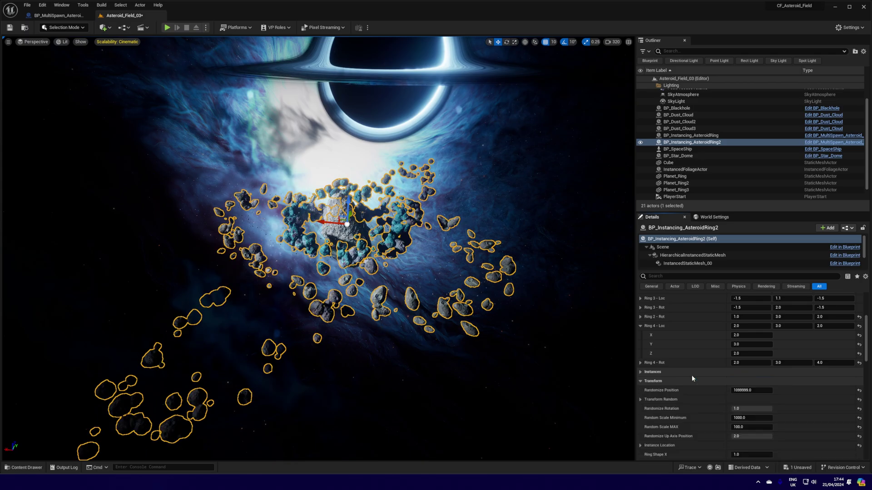
pyautogui.click(691, 375)
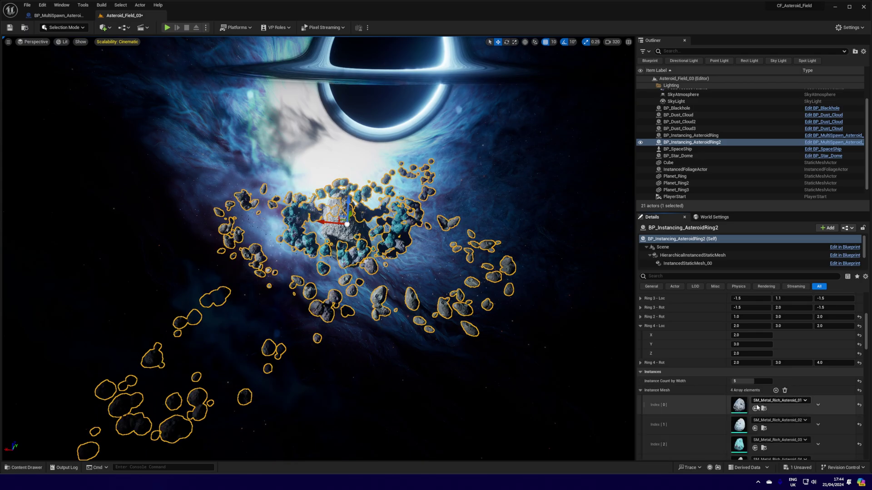
pyautogui.scroll(-3, 757, 407)
pyautogui.write('40')
pyautogui.press('Return')
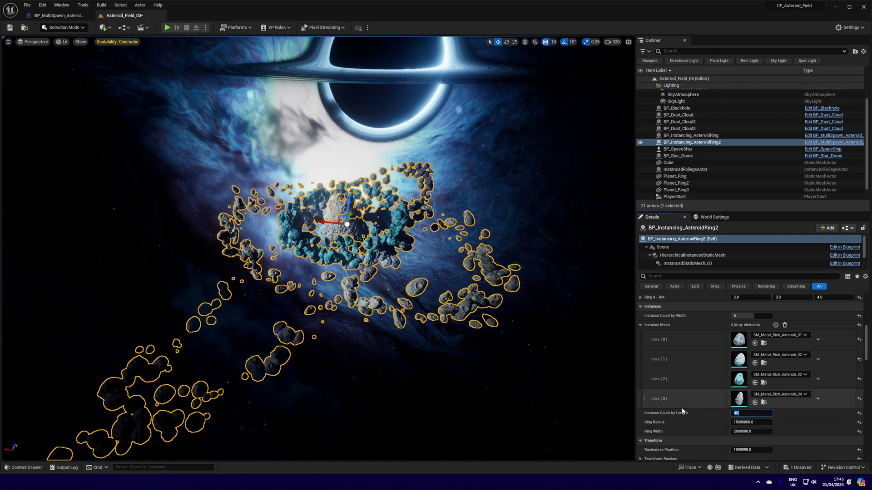
# Step: Set the Ring Radius to 13000000 and the Ring Width to 5000000, and show the viewport in game view
pyautogui.scroll(-3, 682, 405)
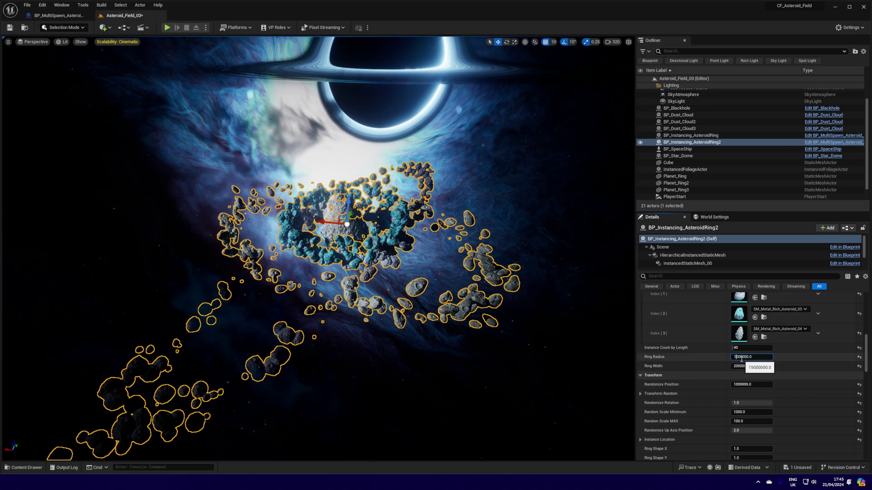
pyautogui.moveTo(741, 359); pyautogui.dragTo(745, 365)
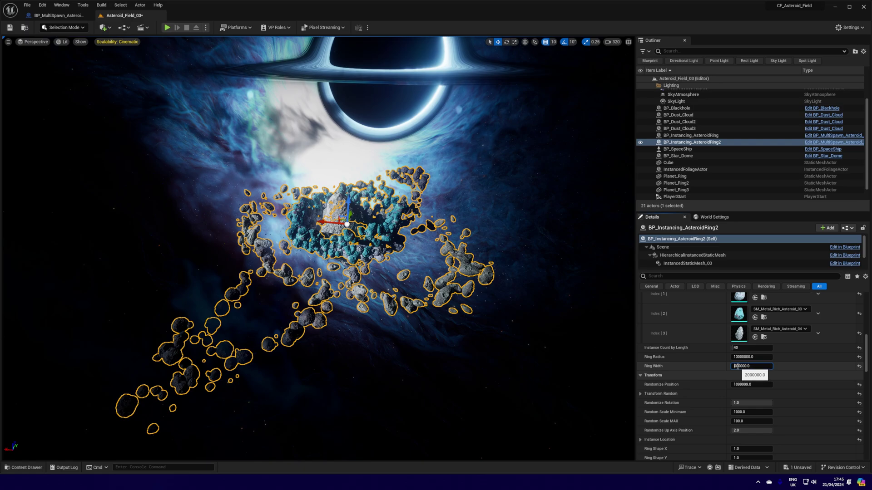
pyautogui.moveTo(737, 366); pyautogui.dragTo(737, 366)
pyautogui.moveTo(448, 258); pyautogui.dragTo(442, 247, button='right')
pyautogui.press('g')
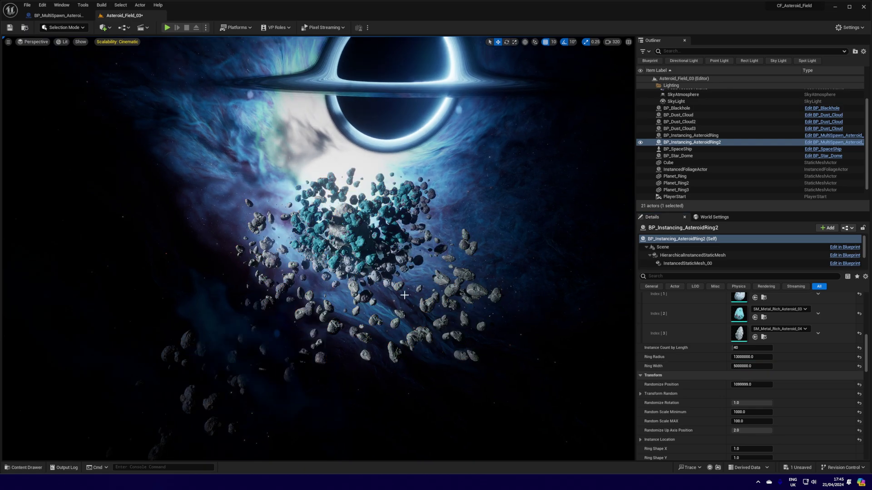
# Step: Set the asteroid ring's Random Scale Minimum to 500
pyautogui.scroll(-1, 764, 373)
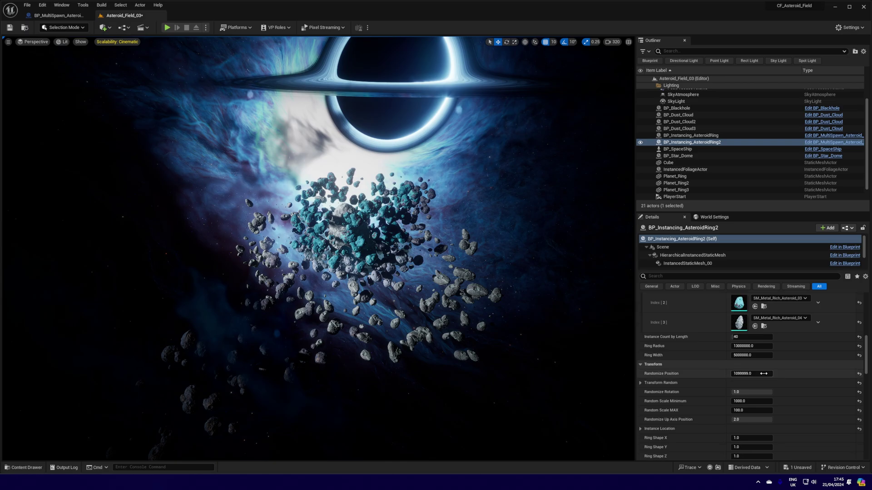
pyautogui.click(750, 402)
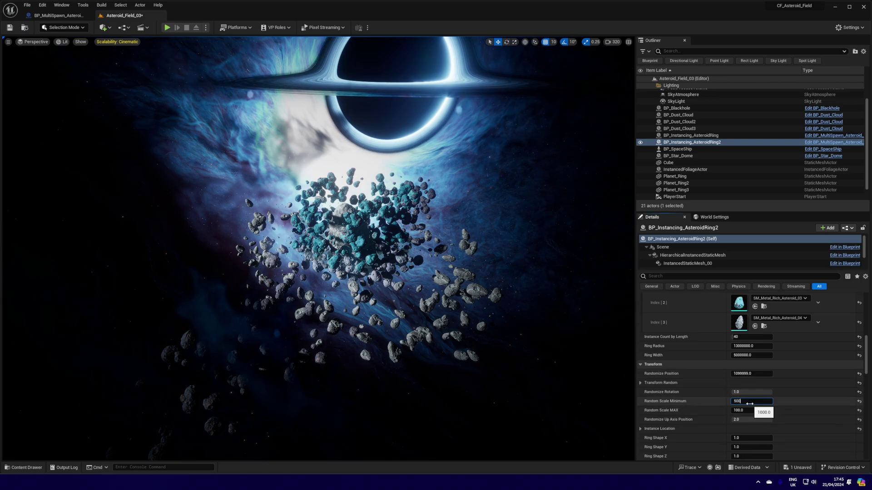
pyautogui.write('500')
pyautogui.press('Return')
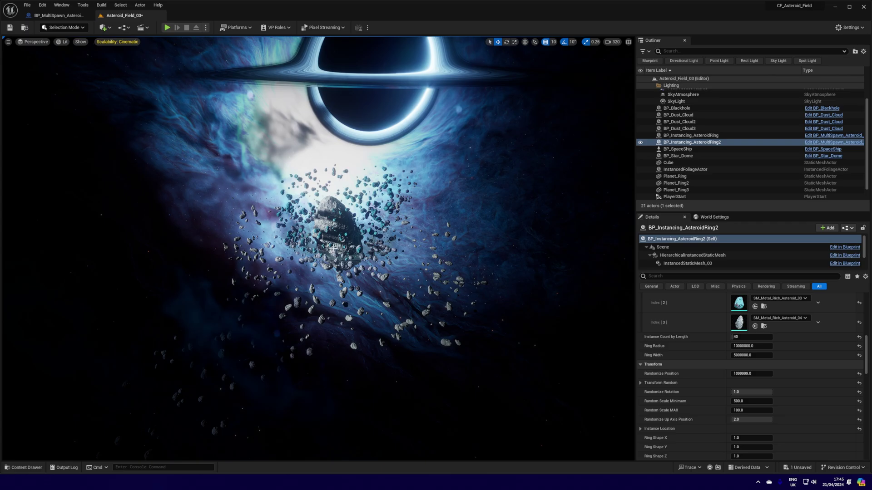
# Step: Set the asteroid ring's Ring Shape Y to 2.0
pyautogui.scroll(-3, 742, 403)
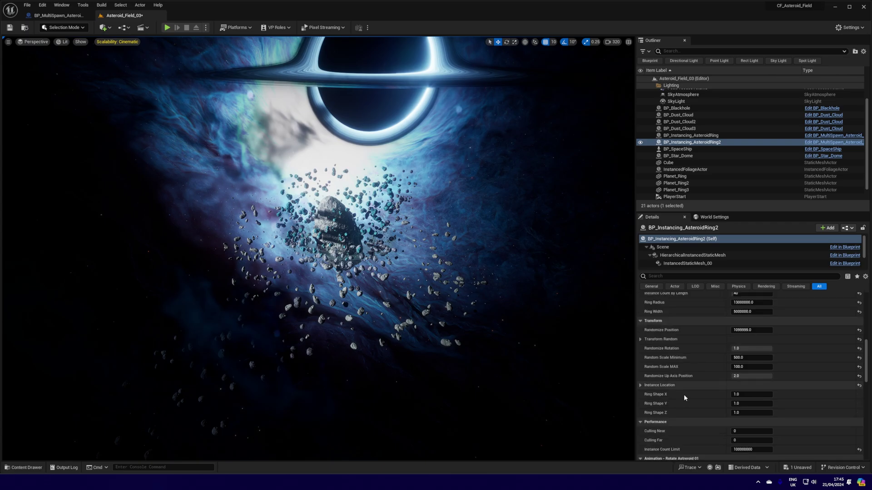
pyautogui.click(745, 403)
pyautogui.write('2')
pyautogui.press('Return')
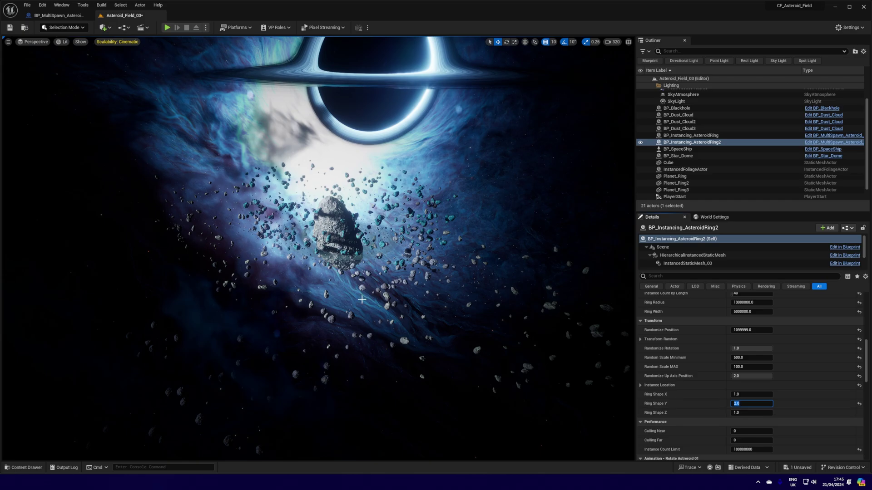
# Step: Set the roll and yaw rotation of asteroids 01 and 02 and the yaw rotation of asteroid 03 to 5.0
pyautogui.scroll(-5, 724, 382)
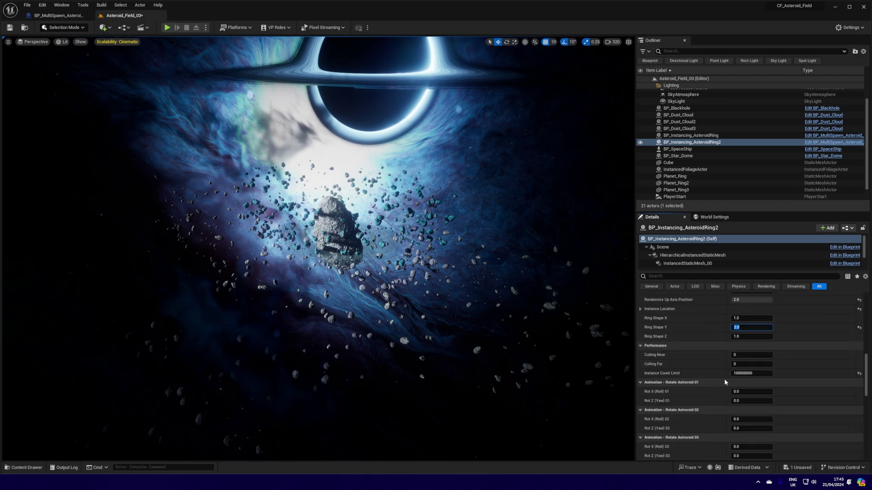
pyautogui.scroll(-2, 725, 383)
pyautogui.click(751, 370)
pyautogui.write('5')
pyautogui.press('Tab')
pyautogui.write('5')
pyautogui.press('Tab')
pyautogui.write('5')
pyautogui.press('Tab')
pyautogui.write('5')
pyautogui.click(751, 416)
pyautogui.scroll(-4, 745, 391)
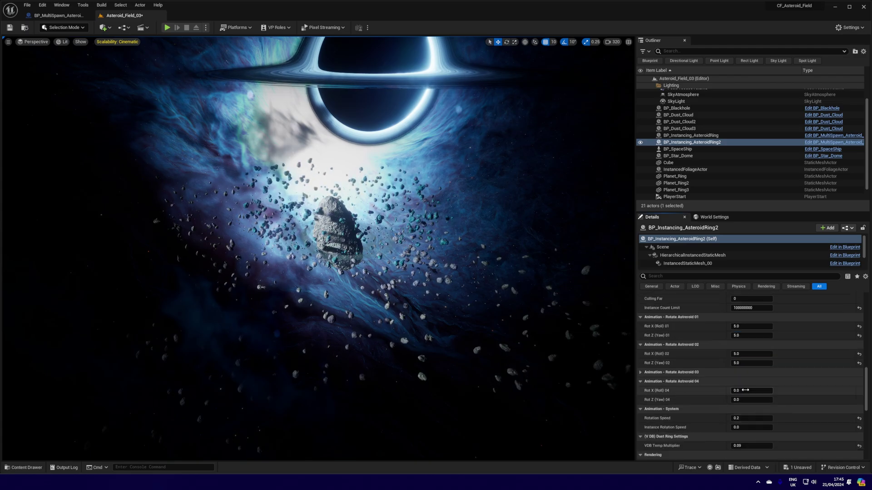
pyautogui.click(690, 374)
pyautogui.scroll(-2, 692, 381)
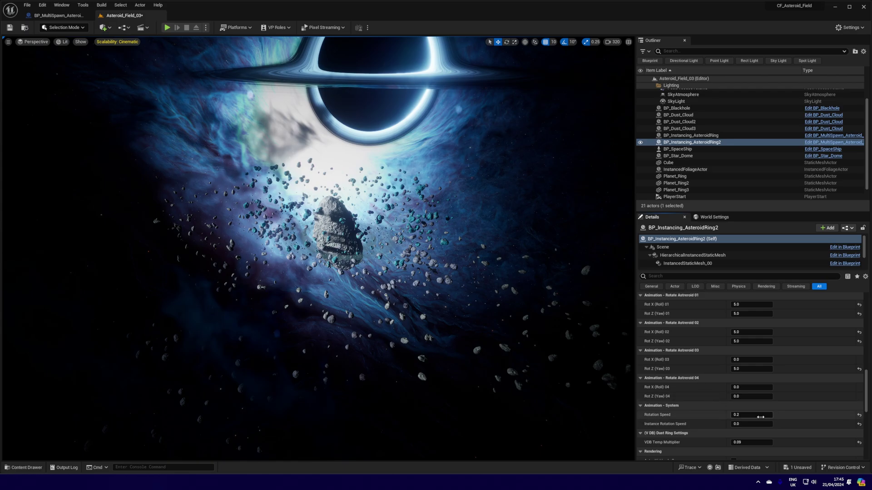
# Step: Set the Rotation Speed of the asteroid ring's animation system to 2.0
pyautogui.write('2')
pyautogui.press('Return')
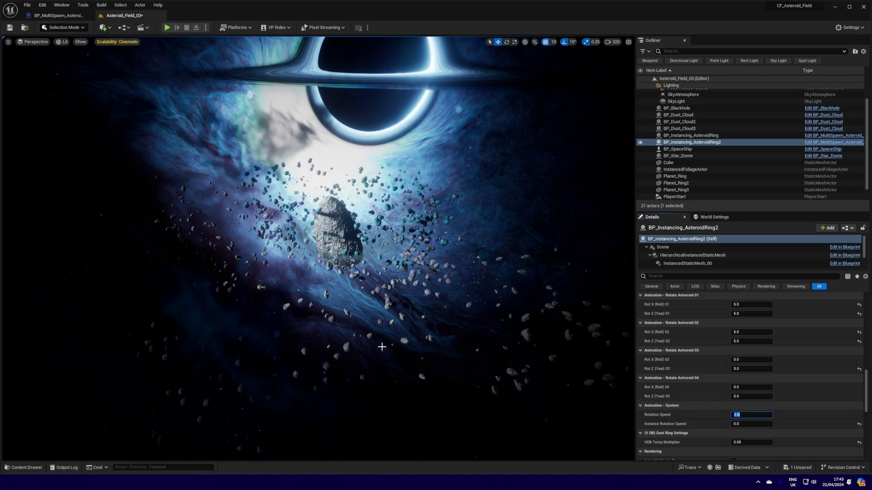
pyautogui.moveTo(303, 289); pyautogui.dragTo(315, 302, button='right')
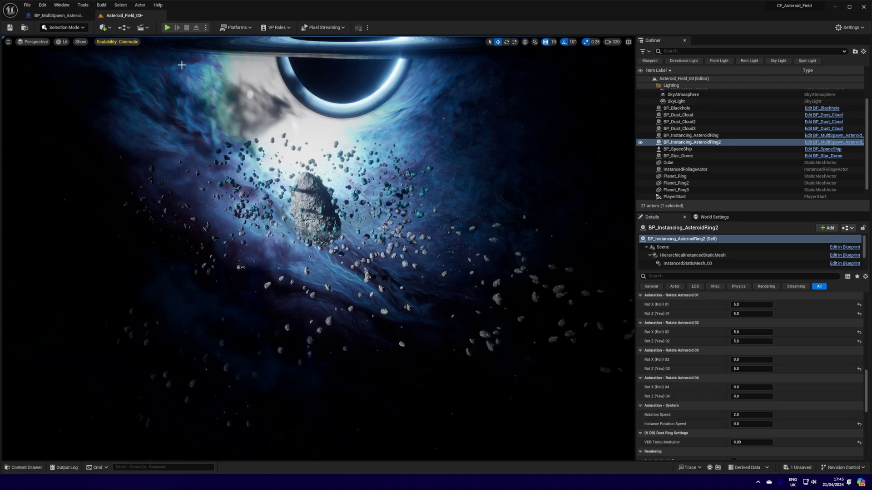
# Step: Play the level in the viewport from the current camera location to watch the ring animation, and stop playing
pyautogui.click(207, 28)
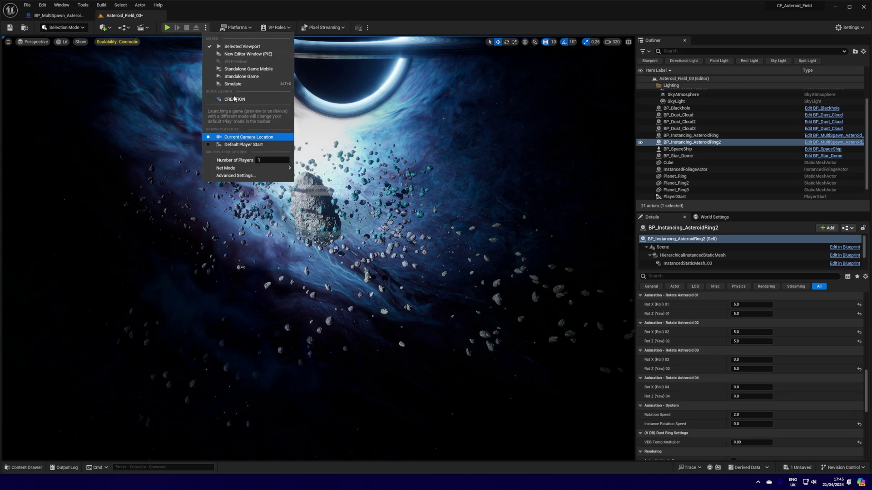
pyautogui.click(167, 28)
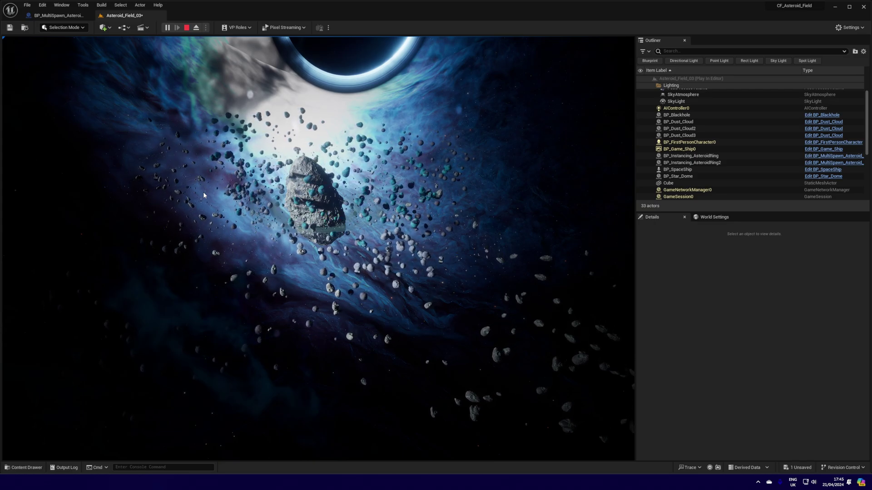
pyautogui.click(236, 234)
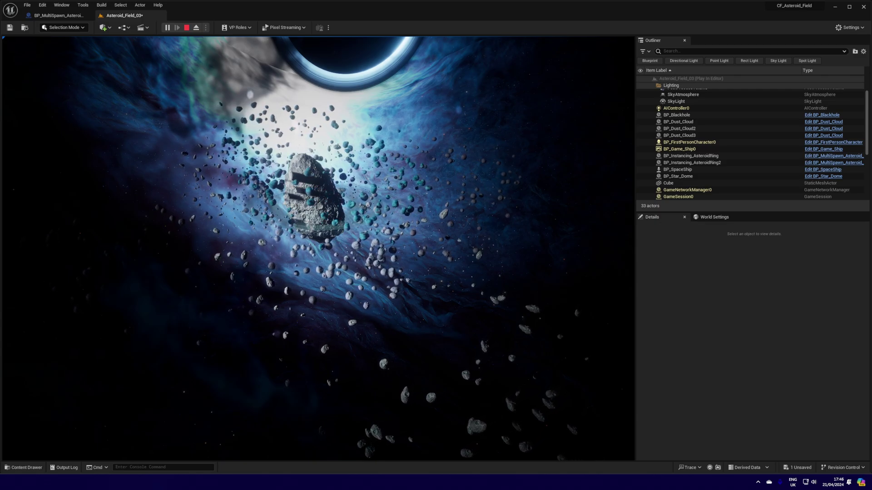
pyautogui.press('Escape')
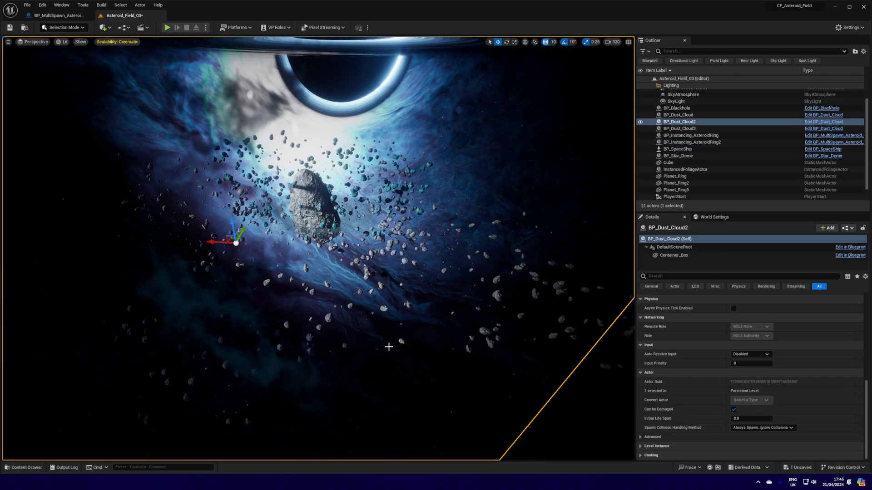
# Step: Select BP_Instancing_AsteroidRing, then BP_Instancing_AsteroidRing2, and focus the view on the second ring
pyautogui.click(676, 135)
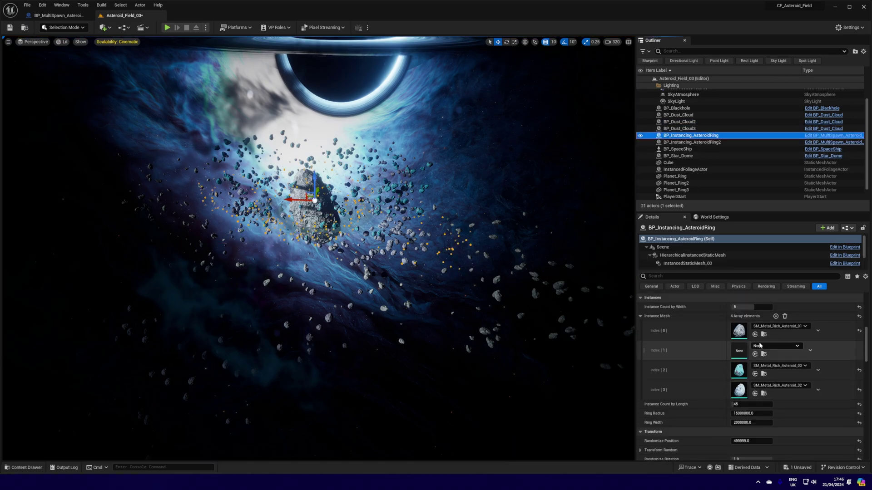
pyautogui.click(708, 142)
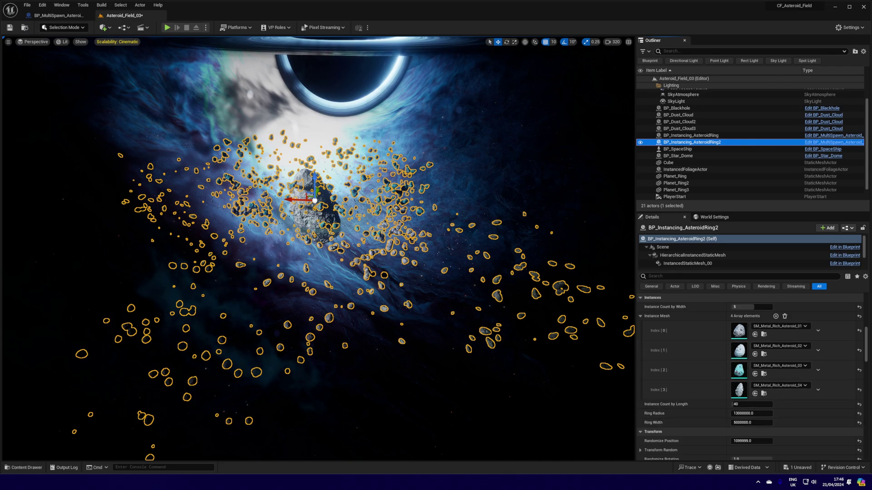
pyautogui.press('f')
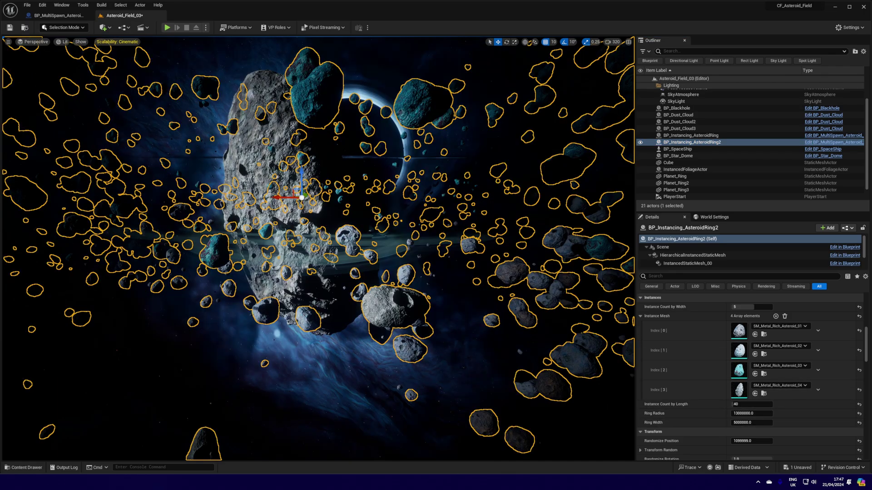
pyautogui.moveTo(207, 112); pyautogui.dragTo(210, 93, button='right')
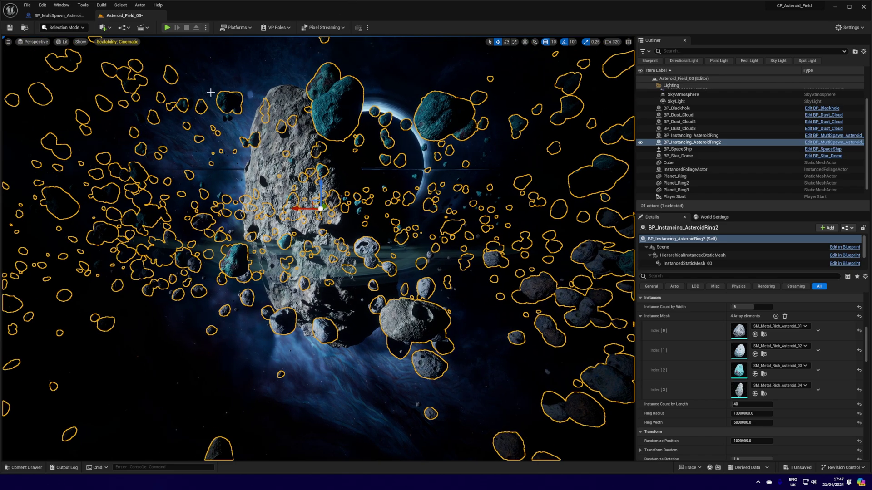
# Step: Play the level from the Default Player Start, enter the spaceship and fly it forward
pyautogui.click(206, 28)
pyautogui.click(244, 144)
pyautogui.click(168, 28)
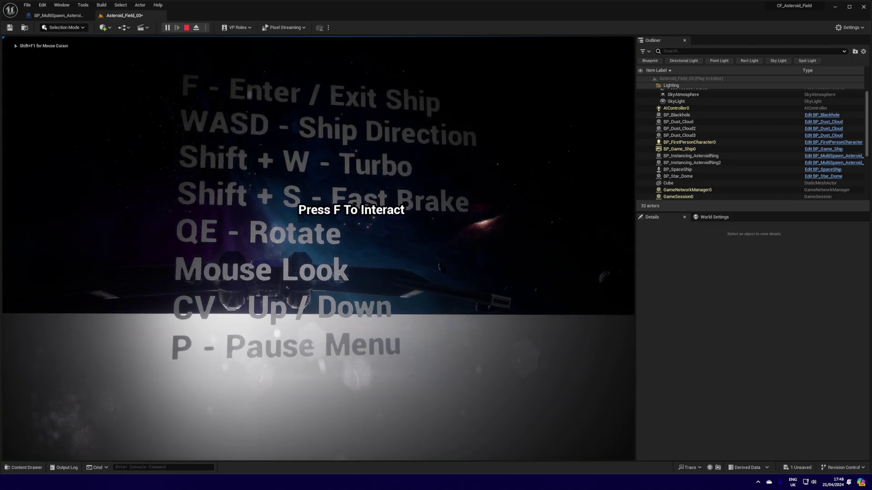
pyautogui.press('f')
pyautogui.press('w')
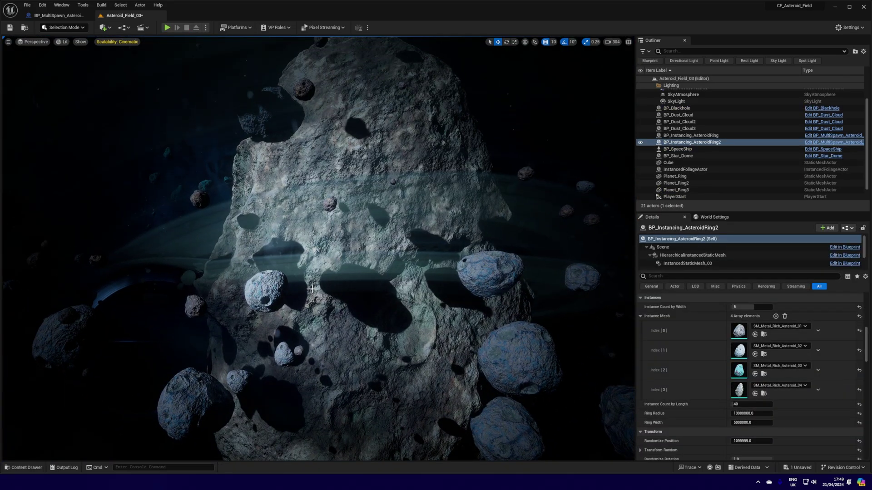
# Step: Select the BP_Dust_Cloud2 actor in the level
pyautogui.click(695, 122)
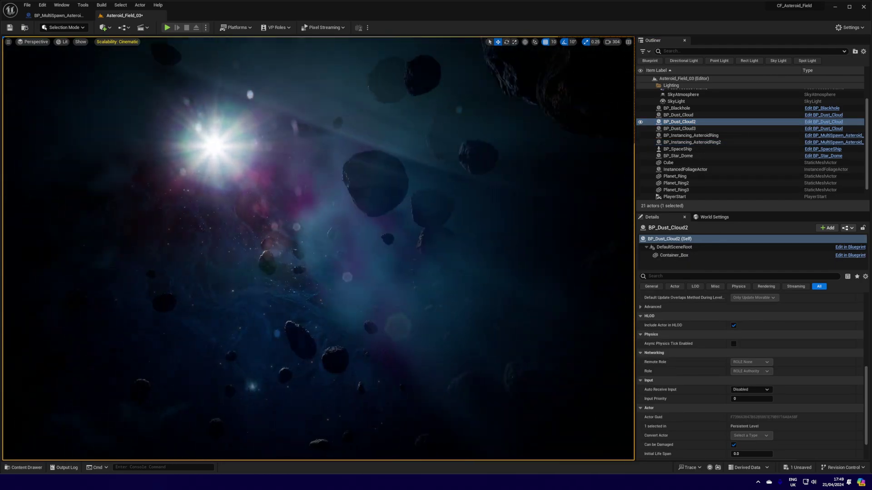
pyautogui.scroll(-1, 317, 248)
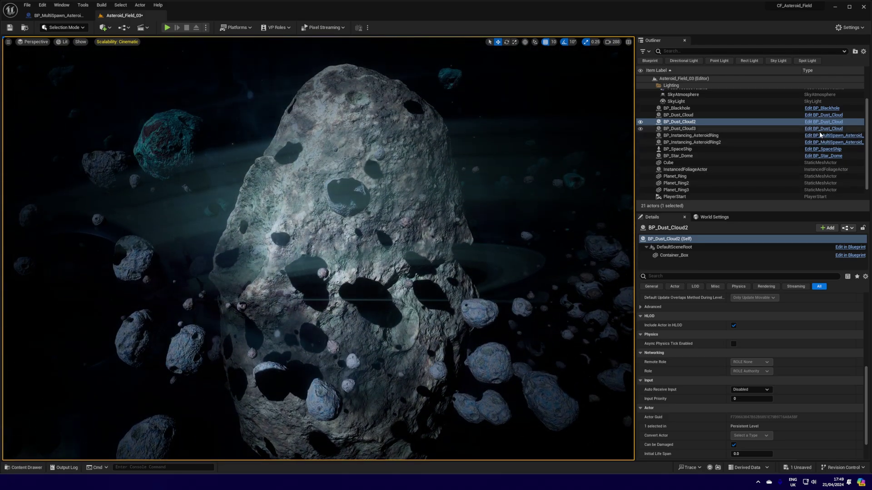
# Step: Open the BP_SpaceShip blueprint and examine its Event Graph, from the overall layout to the Roll - Working section
pyautogui.click(816, 151)
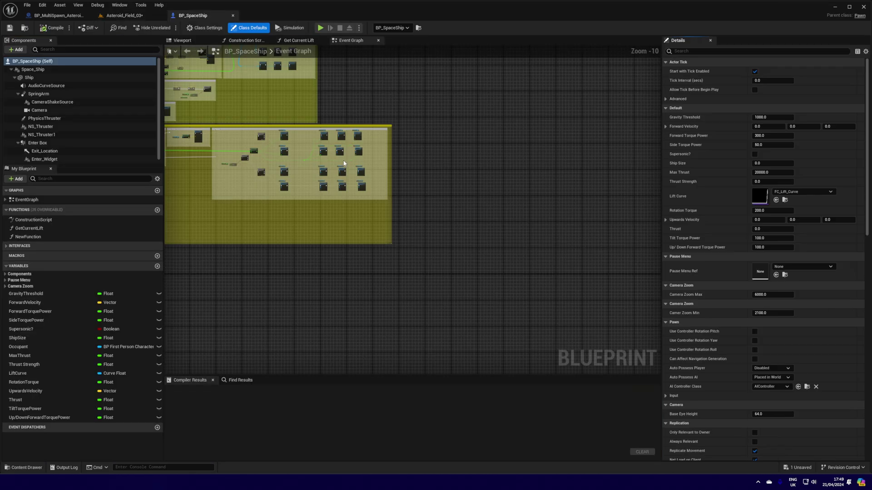
pyautogui.scroll(-2, 330, 169)
pyautogui.moveTo(282, 172); pyautogui.dragTo(408, 272, button='right')
pyautogui.moveTo(295, 215); pyautogui.dragTo(361, 226, button='right')
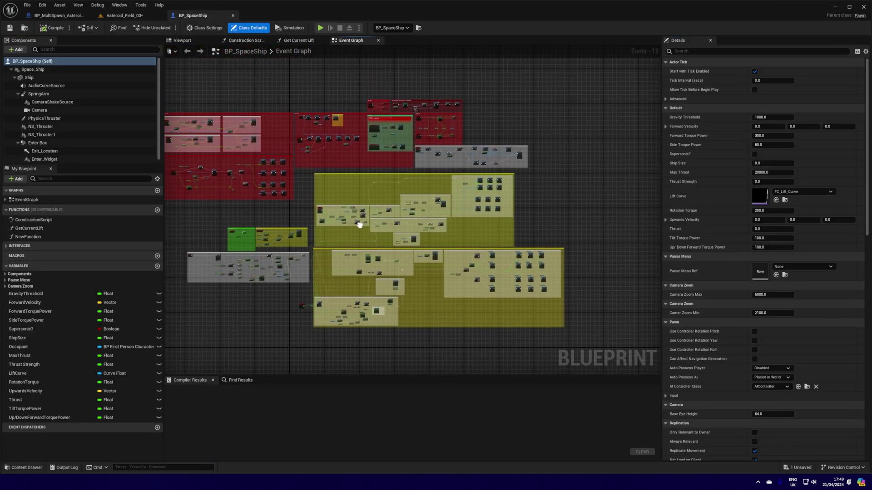
pyautogui.scroll(2, 362, 199)
pyautogui.moveTo(298, 175); pyautogui.dragTo(513, 227, button='right')
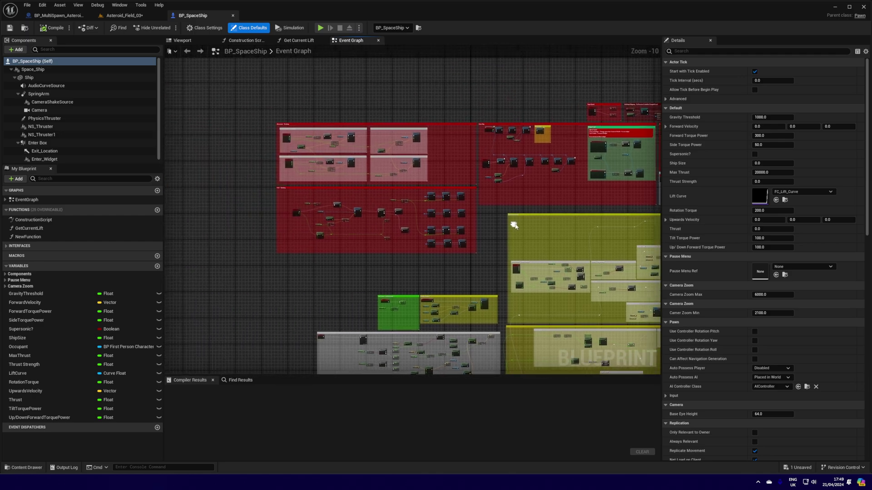
pyautogui.scroll(4, 353, 203)
pyautogui.scroll(2, 281, 213)
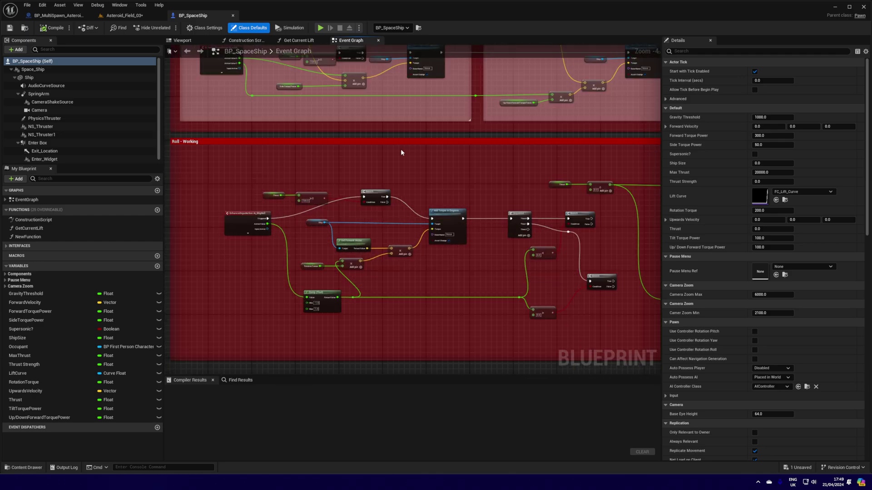
# Step: Examine the spaceship Event Graph's remaining node groups, from the rest of the roll logic to the yellow comment blocks
pyautogui.moveTo(656, 198); pyautogui.dragTo(430, 204, button='right')
pyautogui.moveTo(650, 243); pyautogui.dragTo(330, 212, button='right')
pyautogui.scroll(-2, 421, 211)
pyautogui.moveTo(451, 220); pyautogui.dragTo(314, 212, button='right')
pyautogui.moveTo(402, 262); pyautogui.dragTo(333, 153, button='right')
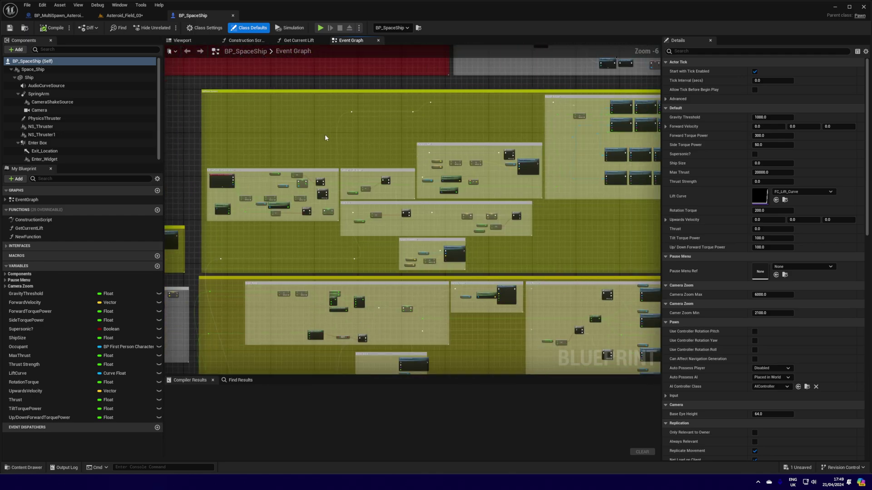
pyautogui.moveTo(373, 242); pyautogui.dragTo(371, 174, button='right')
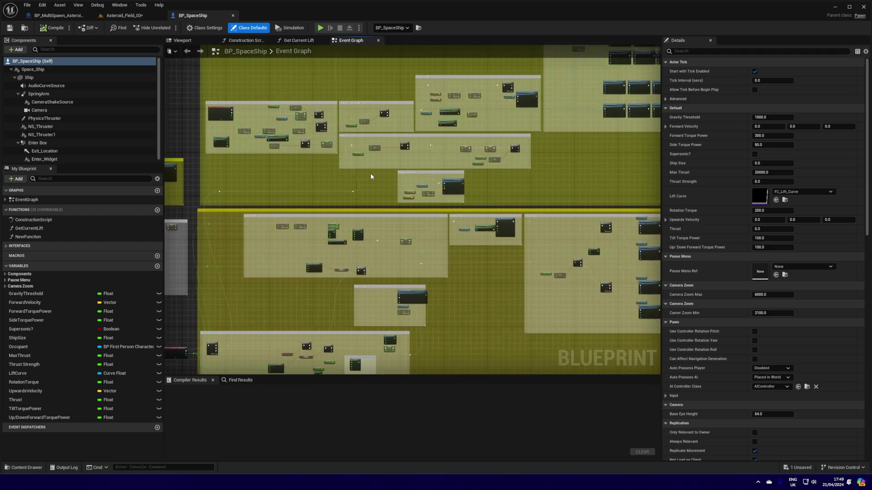
# Step: Return to the level, open the BP_MultiSpawn_Asteroid_Ring blueprint and examine its Construction Script
pyautogui.click(152, 15)
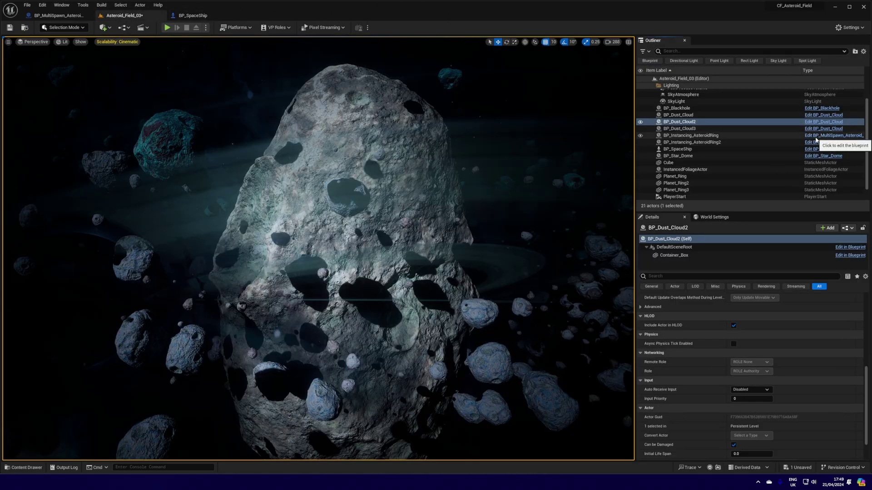
pyautogui.click(832, 141)
pyautogui.scroll(-4, 288, 184)
pyautogui.moveTo(370, 179); pyautogui.dragTo(394, 45, button='right')
pyautogui.click(349, 40)
pyautogui.scroll(-4, 386, 146)
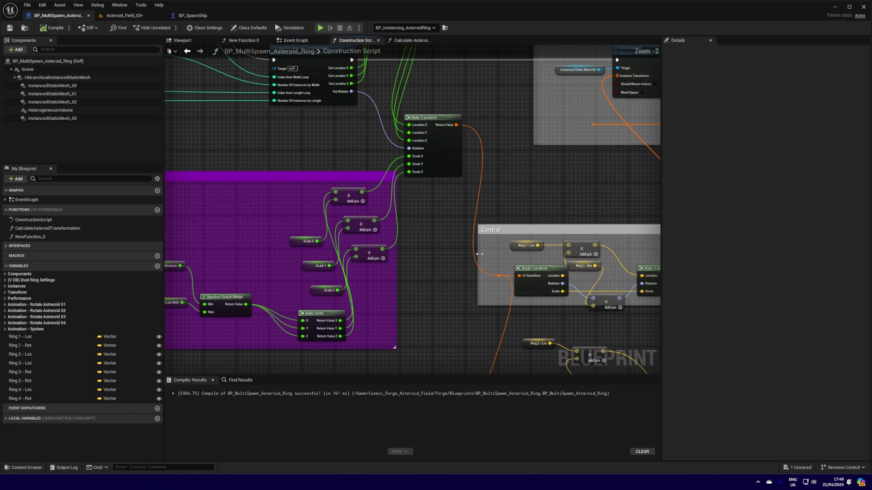
pyautogui.moveTo(381, 204); pyautogui.dragTo(521, 316, button='right')
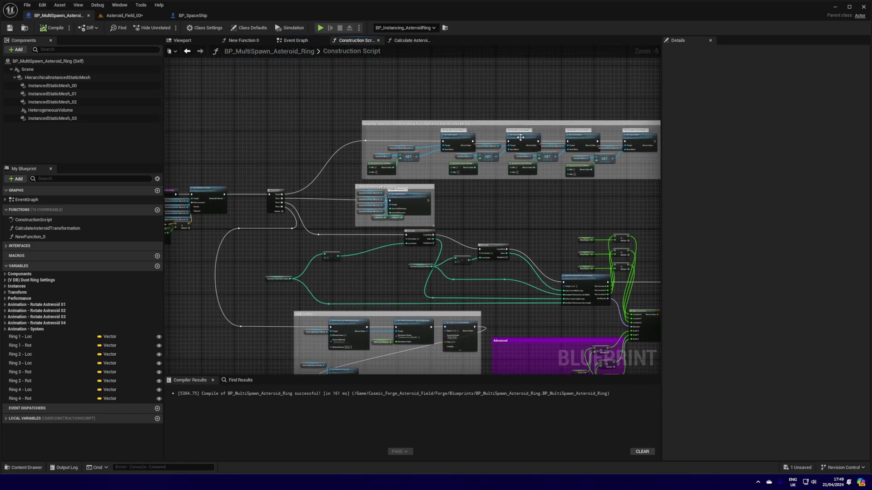
# Step: Examine the node network of the asteroid ring blueprint's Calculate Asteroid Transformation function
pyautogui.click(411, 40)
pyautogui.scroll(3, 490, 211)
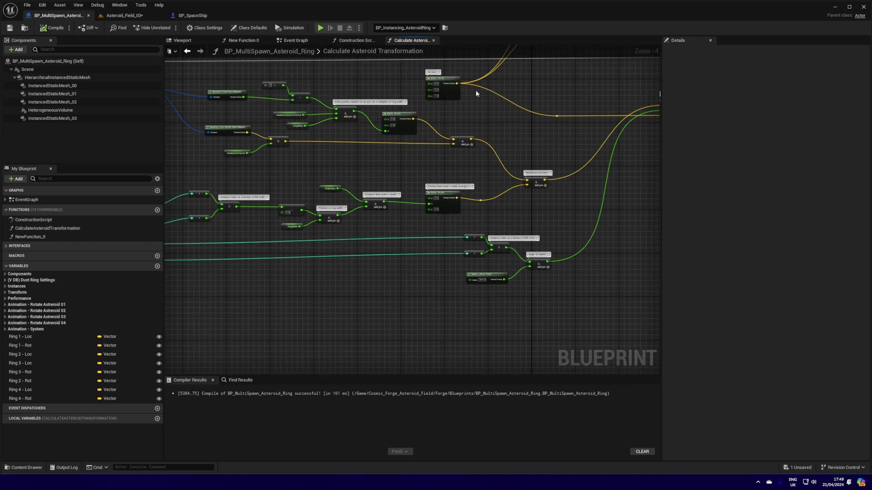
pyautogui.scroll(-2, 490, 212)
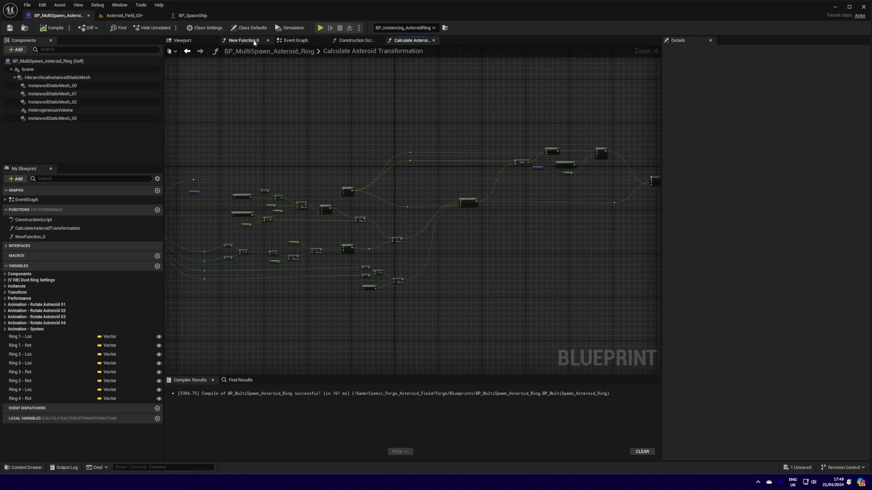
# Step: Return to the Asteroid_Field_03 level and fly around the large asteroid to view its rings and the black hole
pyautogui.click(122, 16)
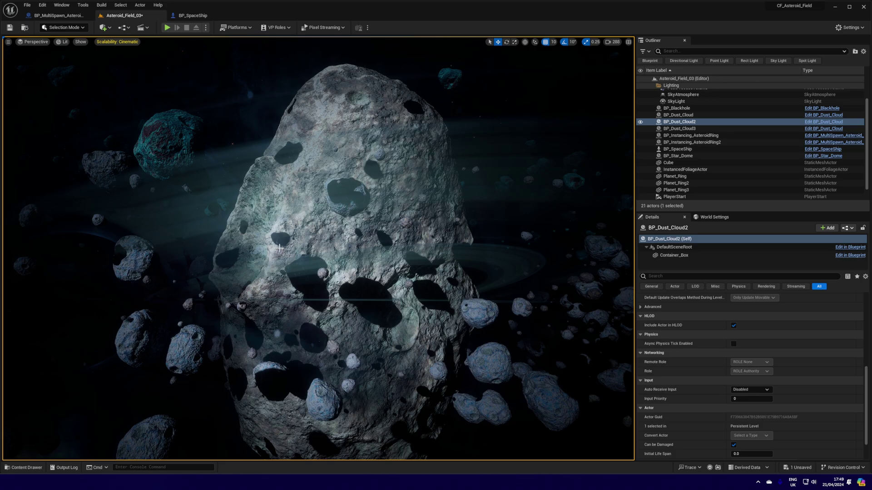
pyautogui.moveTo(269, 303); pyautogui.dragTo(239, 352, button='right')
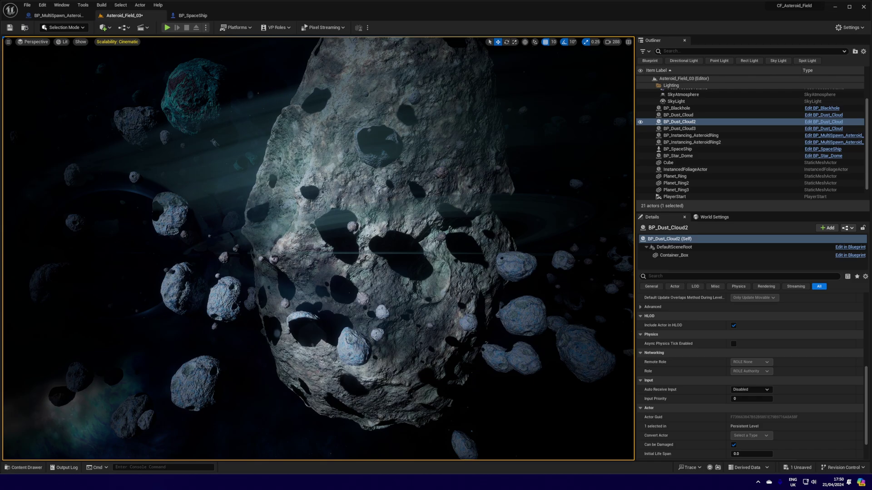
pyautogui.moveTo(196, 343); pyautogui.dragTo(170, 339, button='right')
pyautogui.moveTo(288, 298); pyautogui.dragTo(255, 285, button='right')
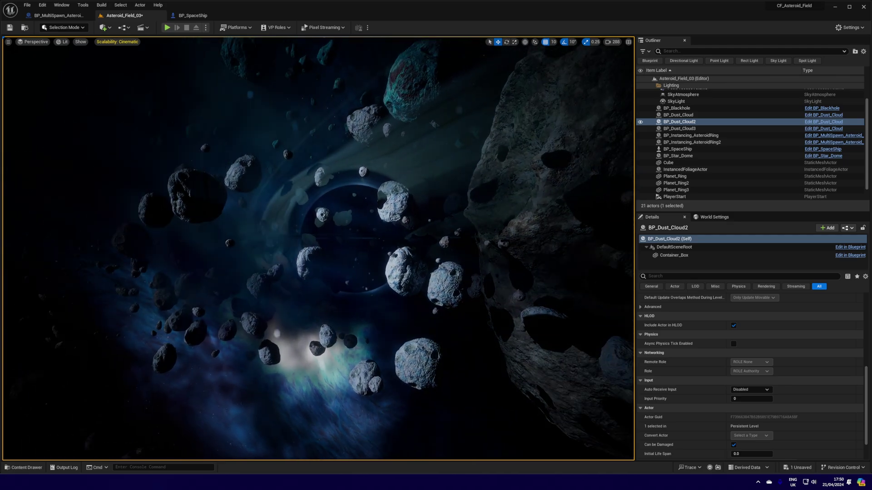
pyautogui.moveTo(413, 302); pyautogui.dragTo(456, 238, button='right')
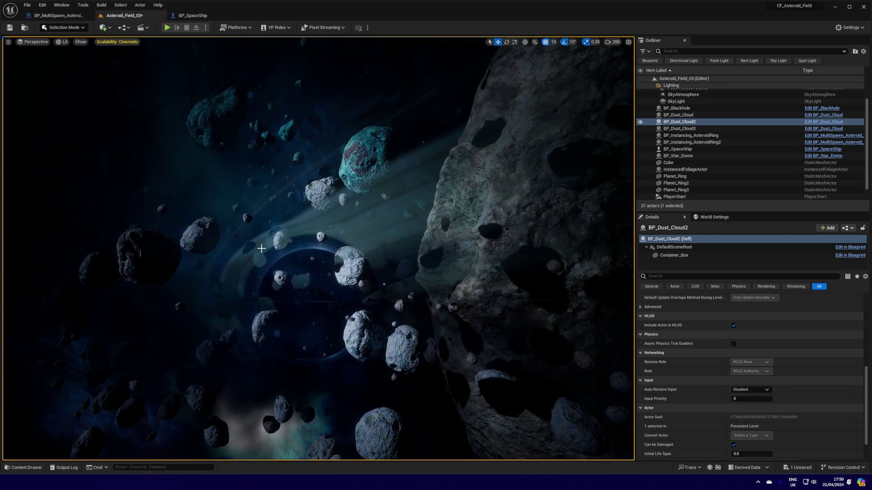
pyautogui.moveTo(264, 247); pyautogui.dragTo(368, 338, button='right')
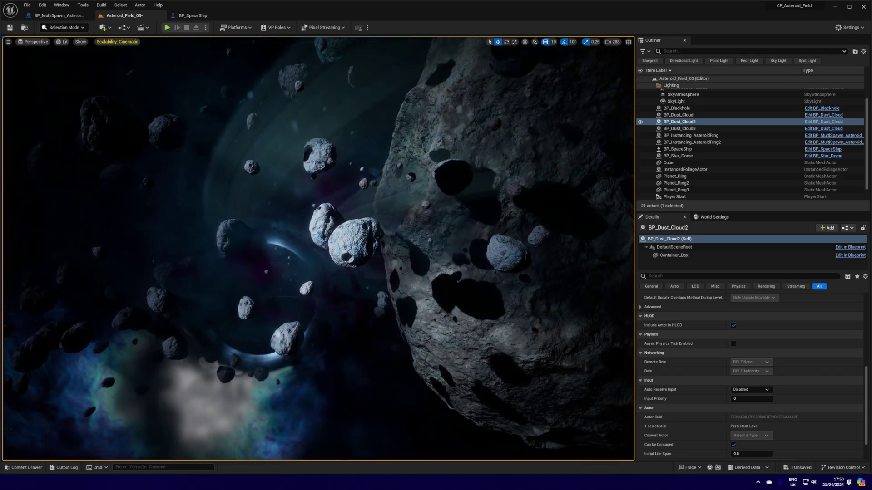
pyautogui.moveTo(318, 248)
pyautogui.mouseDown(button='right')
pyautogui.moveTo(318, 272)
pyautogui.moveTo(318, 246)
pyautogui.mouseUp(button='right')
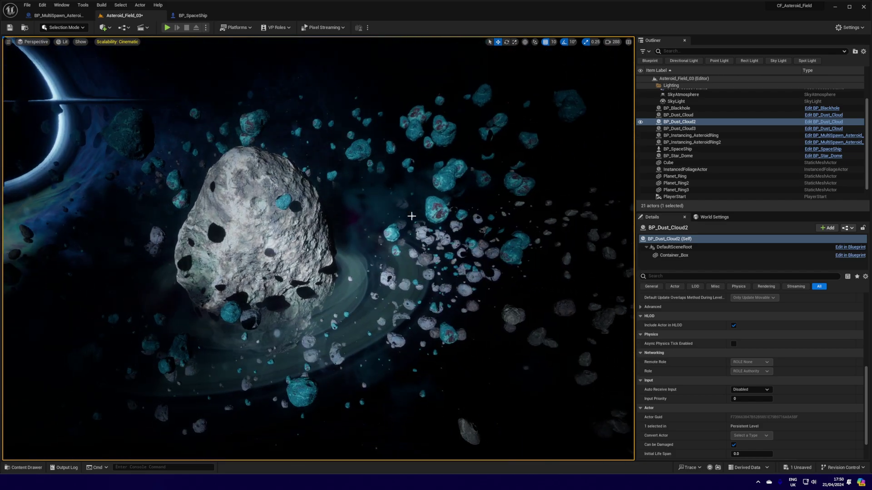